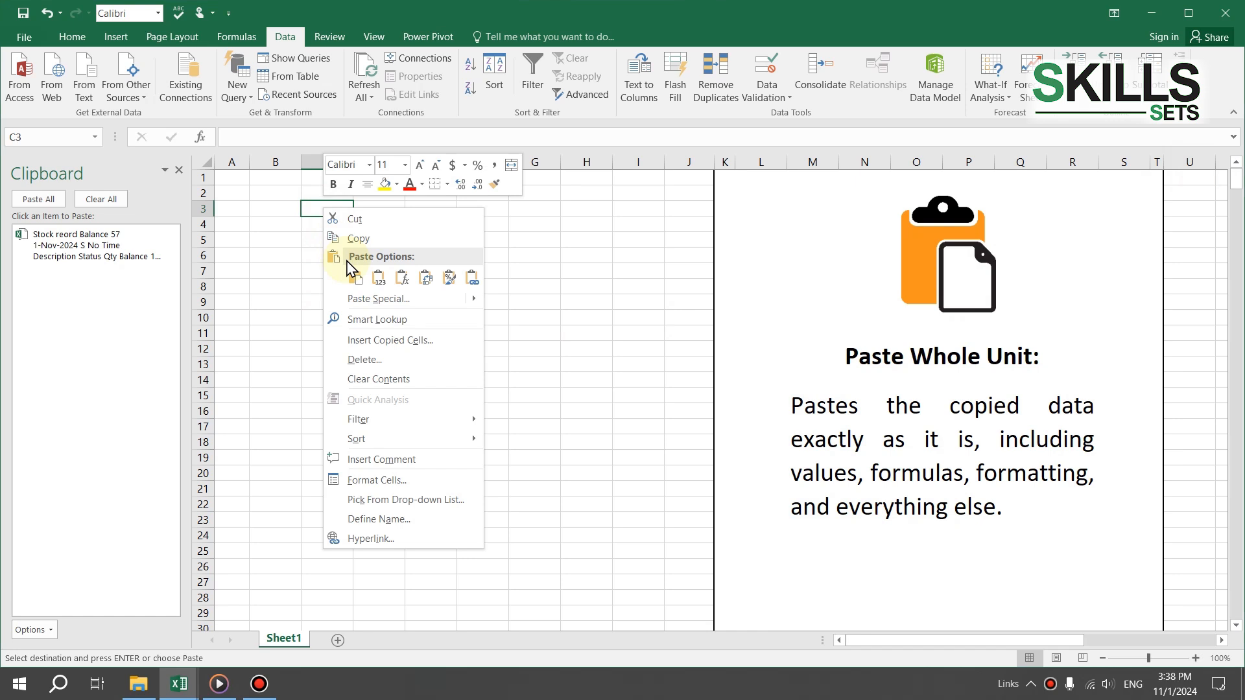
- Paste the copied stock record with all its content and formatting at C3, then check the comment in F3 and the status drop-down in F8
mouse_move(481, 299)
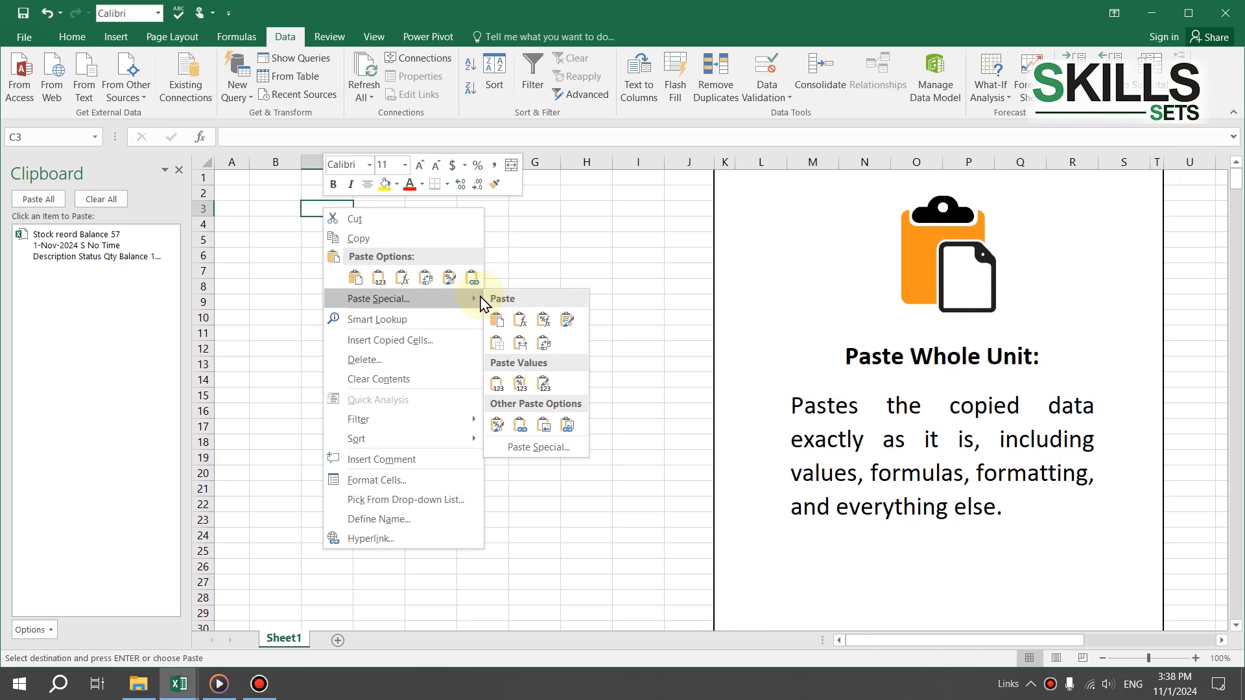
left_click(497, 319)
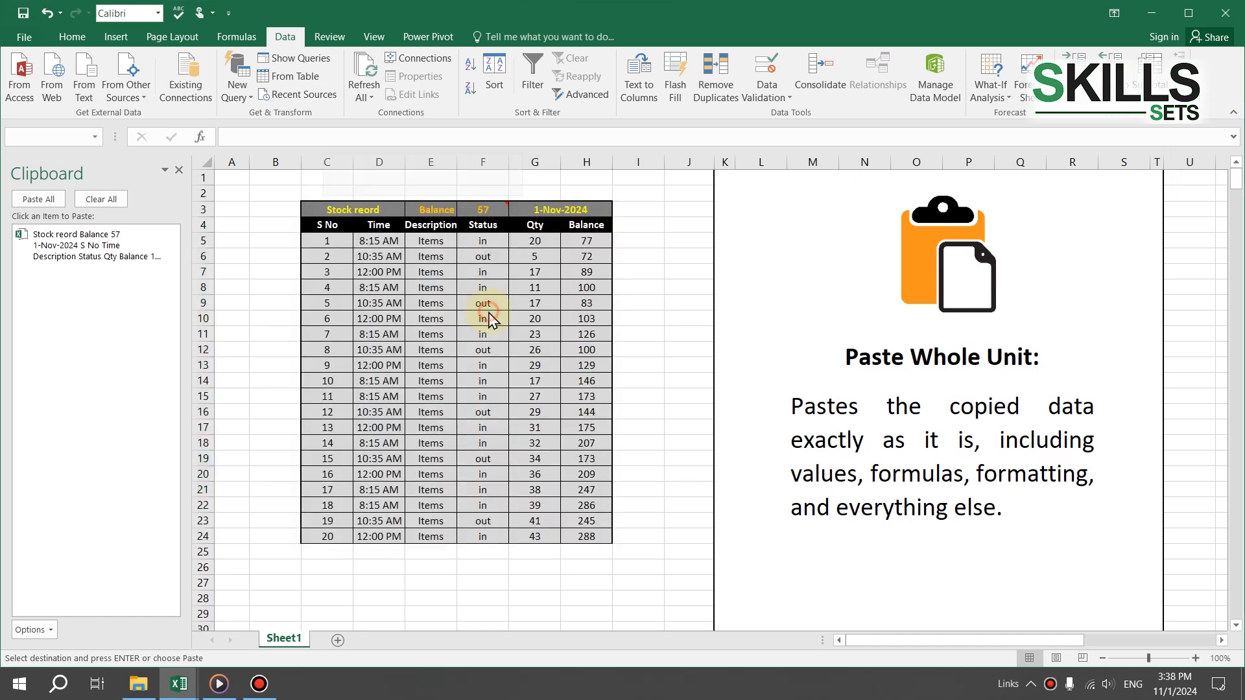
left_click(484, 210)
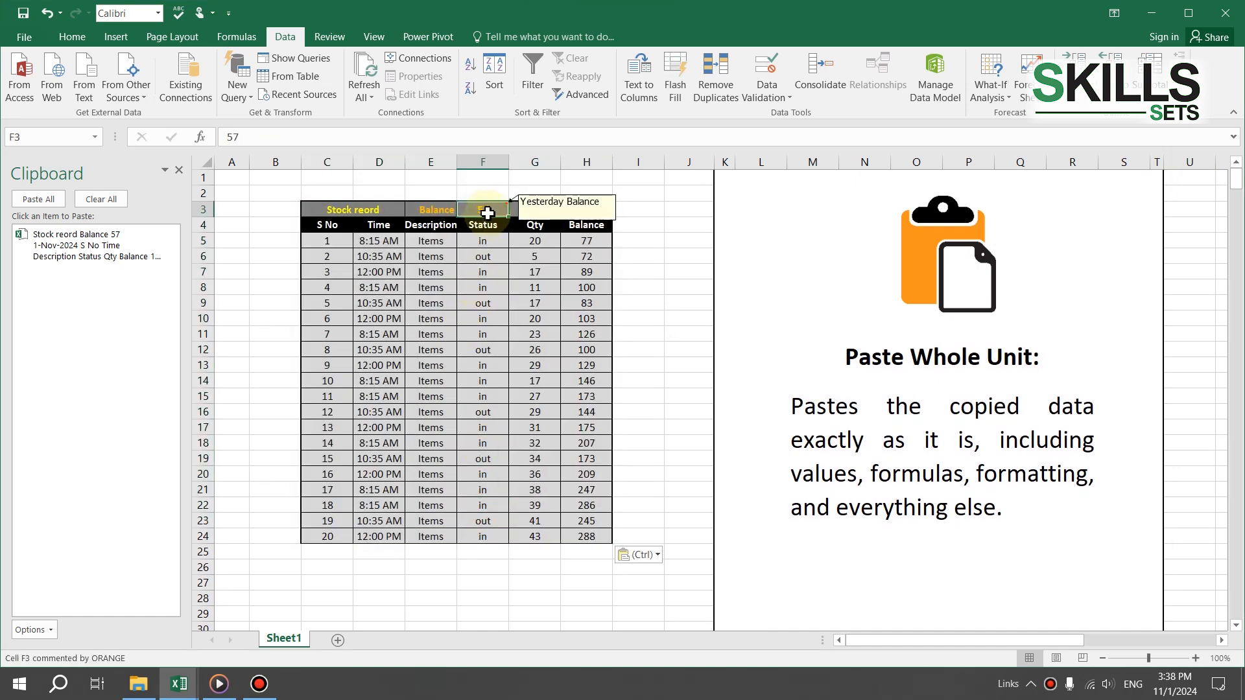
left_click(495, 287)
left_click(516, 287)
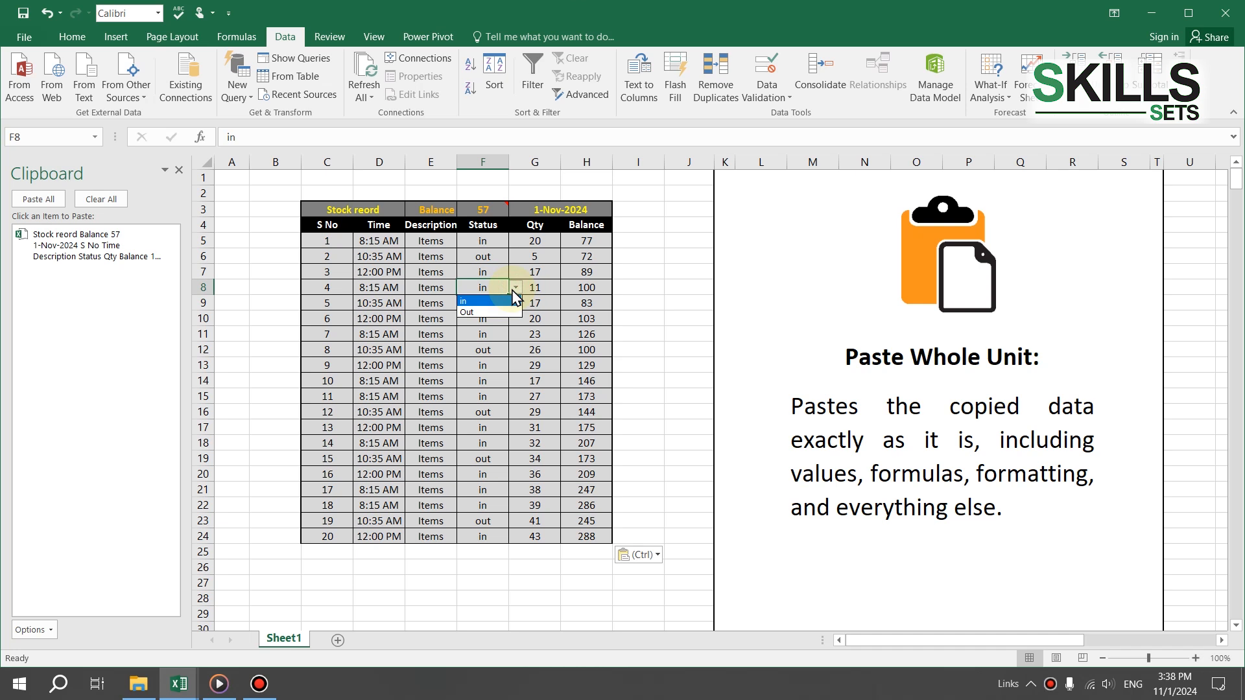
left_click(516, 298)
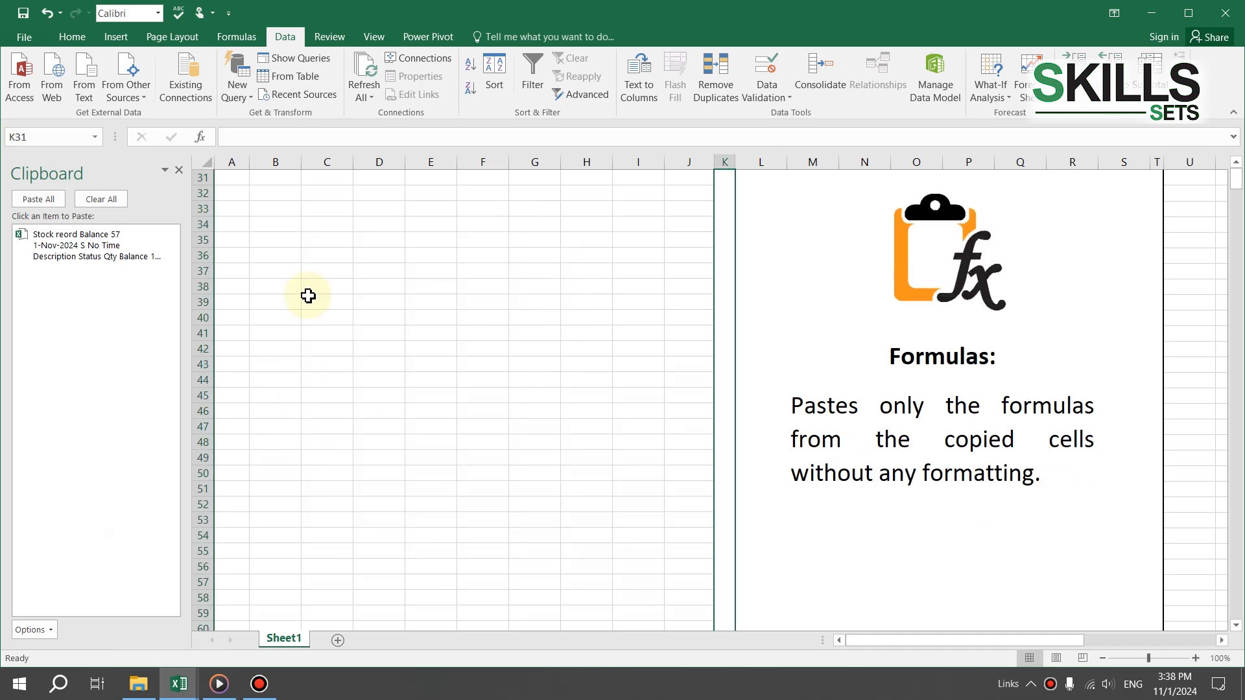
- Paste only the stock record's formulas at C33 and inspect the balance formulas in H43 and H48
left_click(305, 211)
right_click(305, 211)
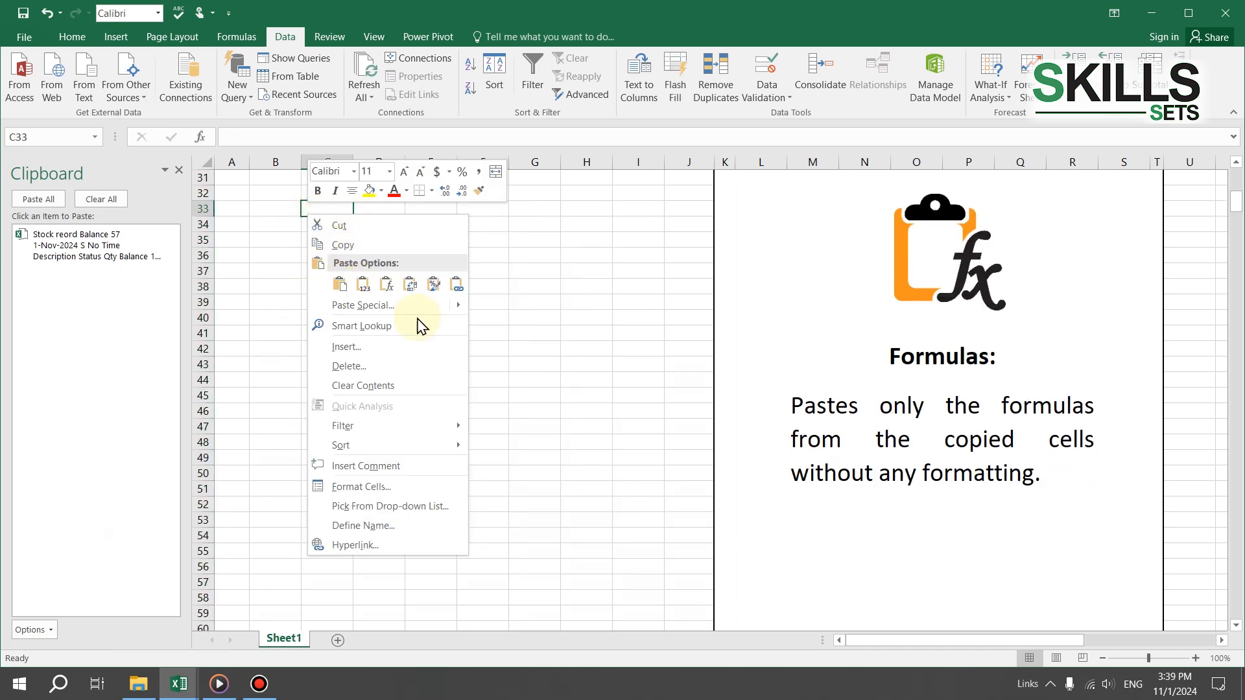
mouse_move(458, 307)
left_click(500, 325)
left_click(588, 361)
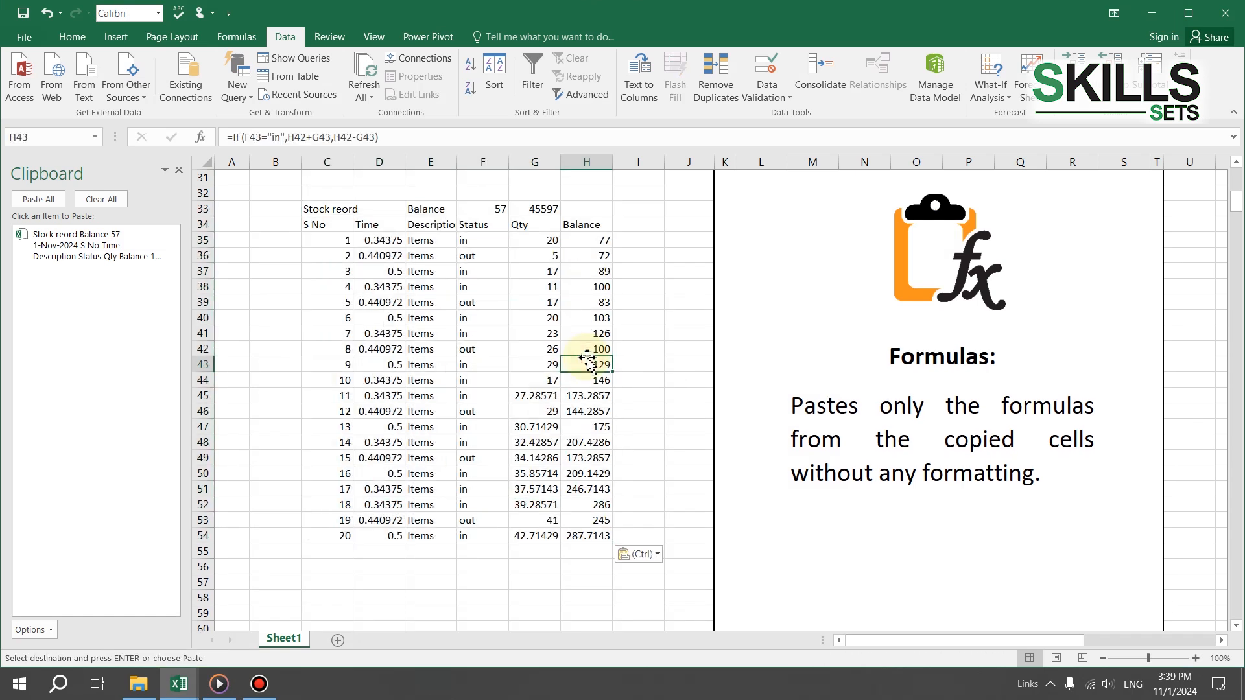
double_click(591, 362)
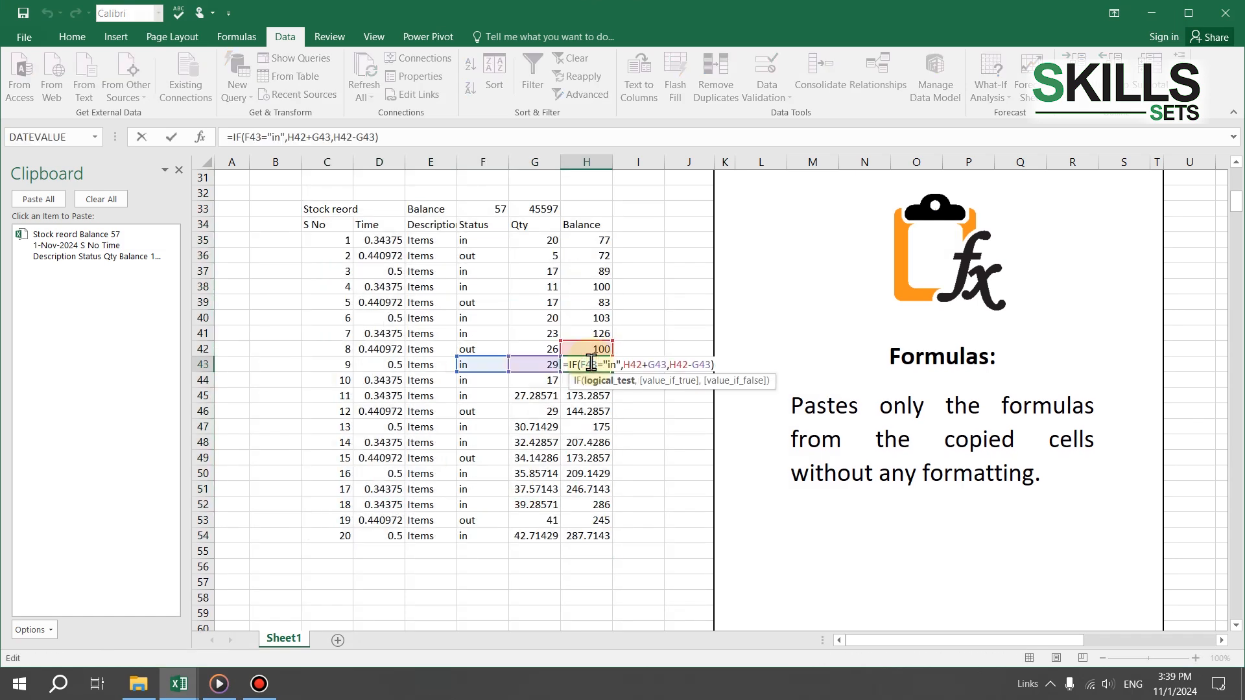
key("Escape")
double_click(575, 442)
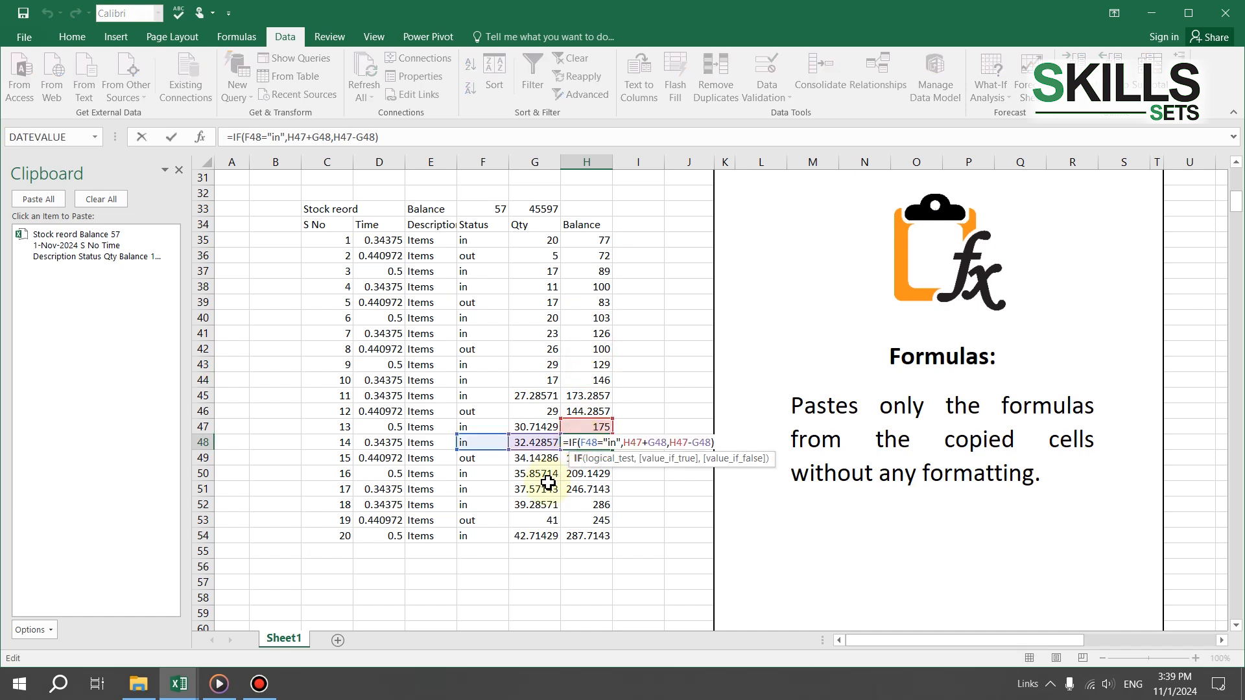
- Paste the stock record at C64 with Formulas & Number Formatting and check the balance formula in H78
left_click_drag(0, 0, 0, 0)
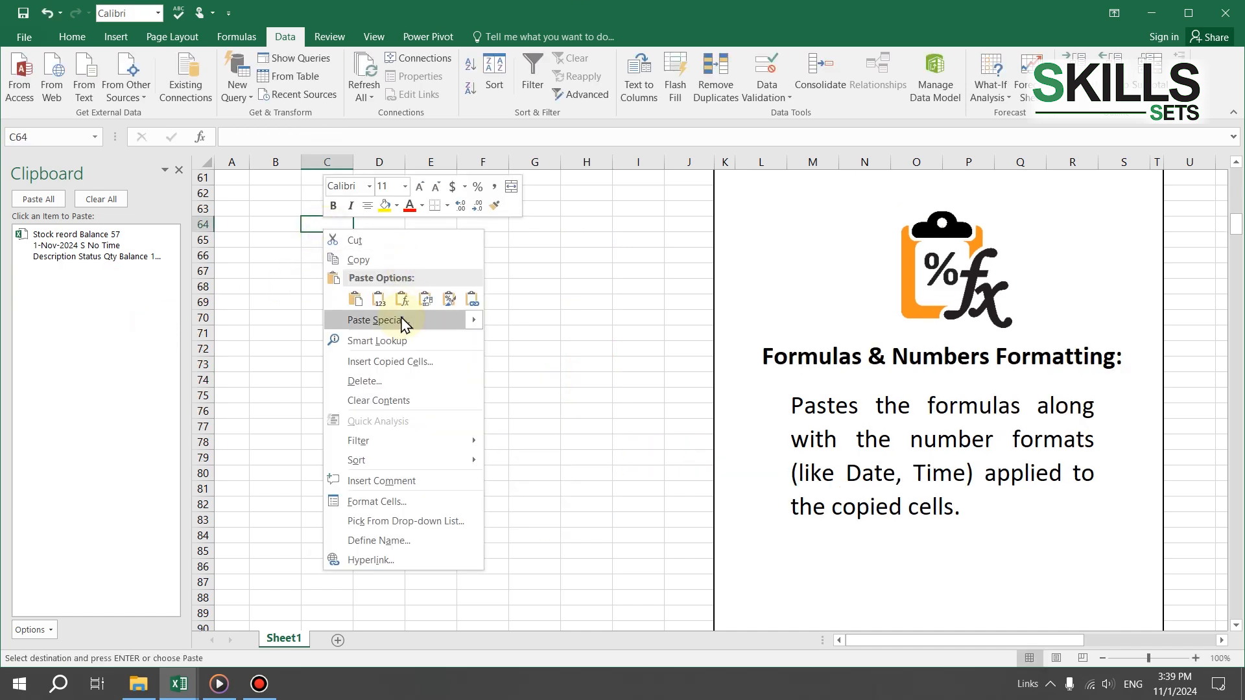
mouse_move(405, 321)
left_click(544, 339)
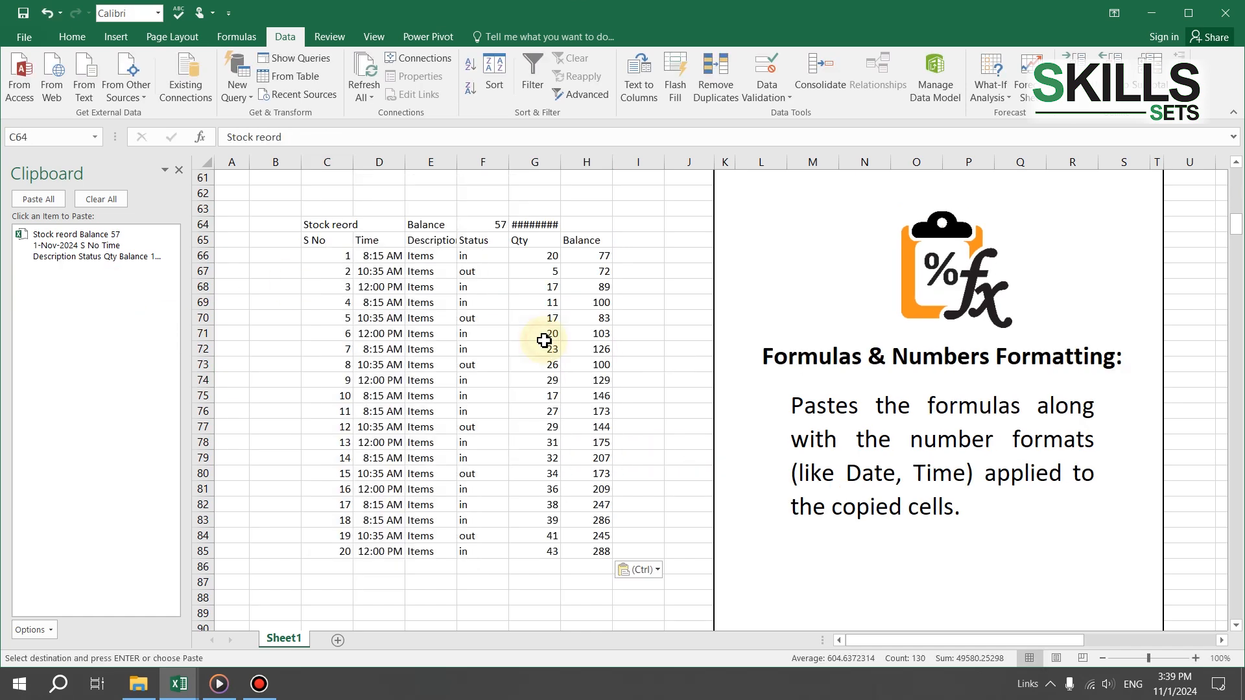
left_click(579, 443)
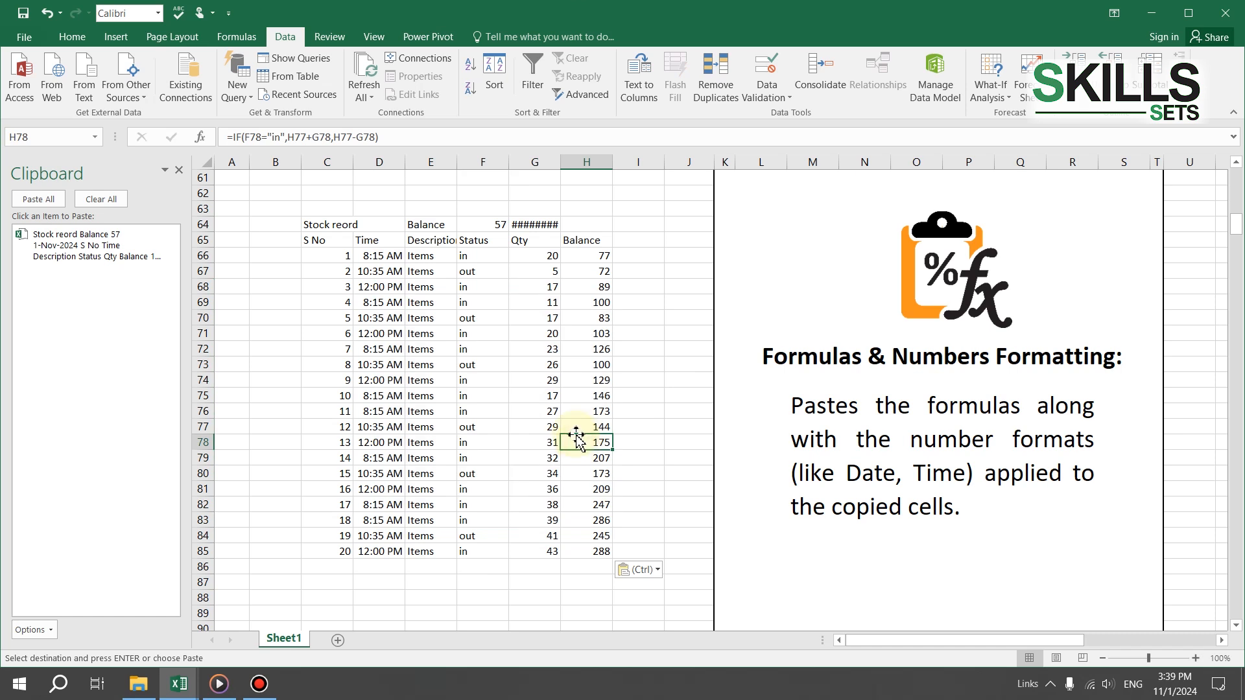
- Merge and center the date across cells G64 and H64, and check a time value in column D
left_click(537, 226)
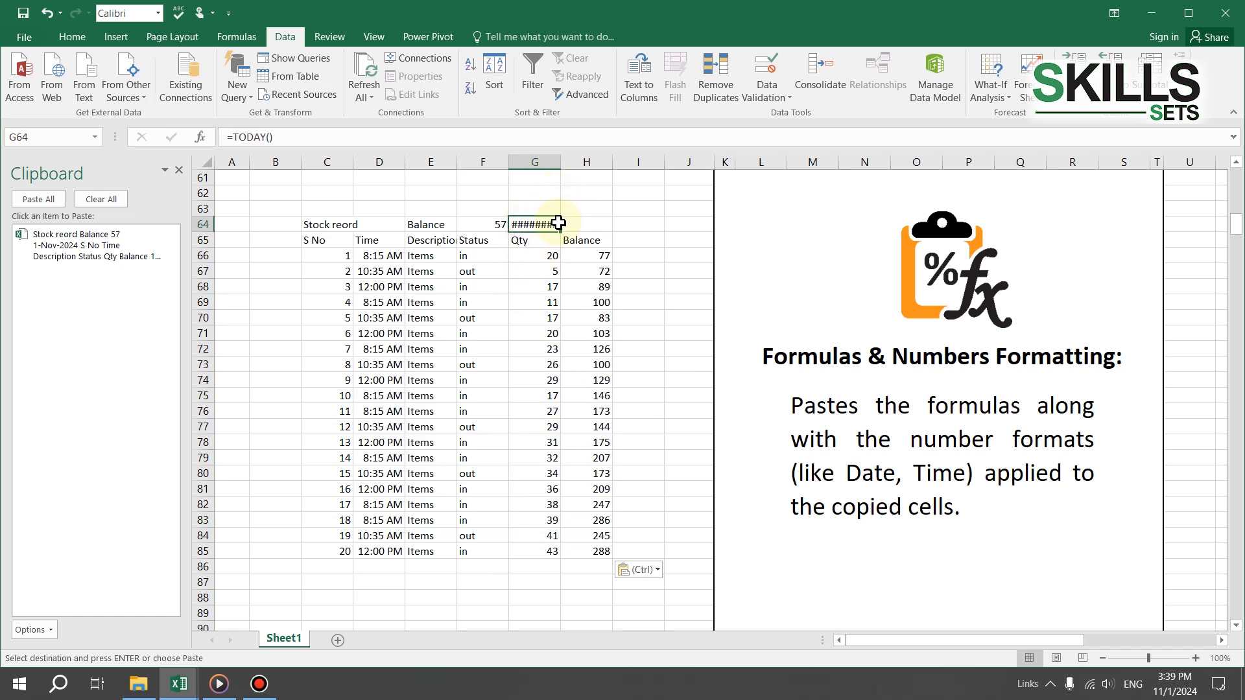
left_click_drag(558, 220, 572, 223)
left_click(72, 37)
left_click(415, 88)
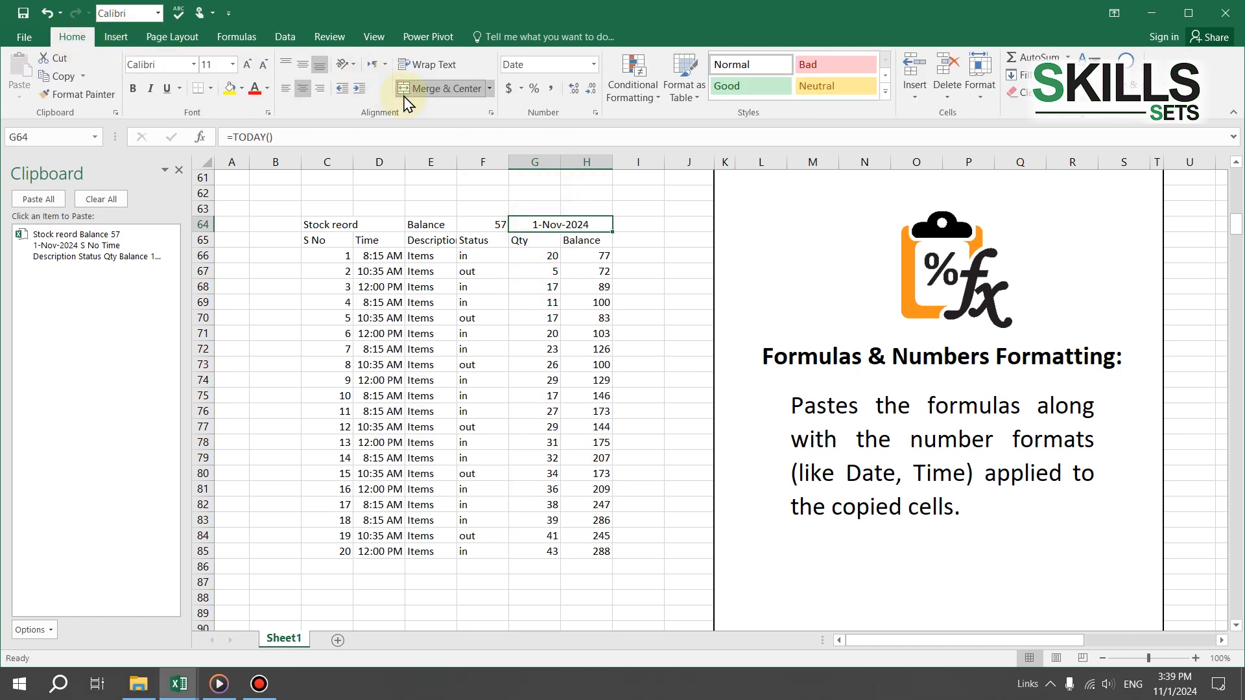
left_click(400, 377)
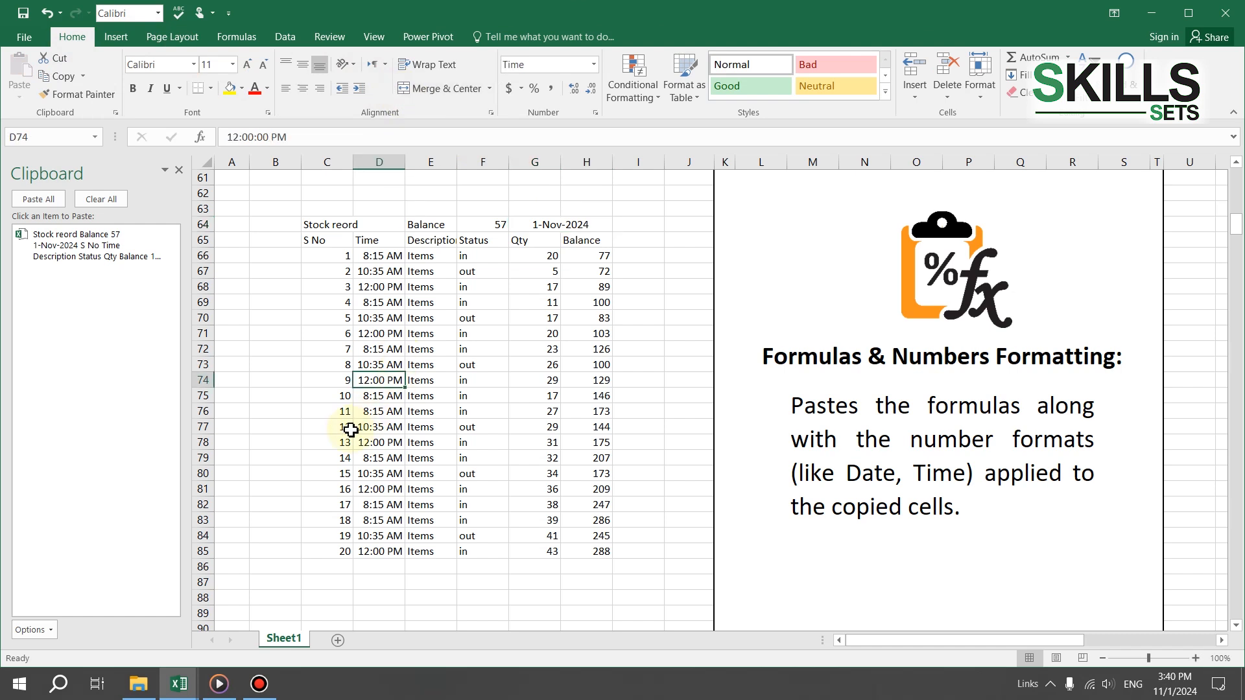
- Copy the stock record and paste it at C94 with Keep Source Formatting, checking the balance formula in H104
key("ctrl+a")
key("ctrl+c")
scroll(328, 422, "down", 10)
right_click(328, 230)
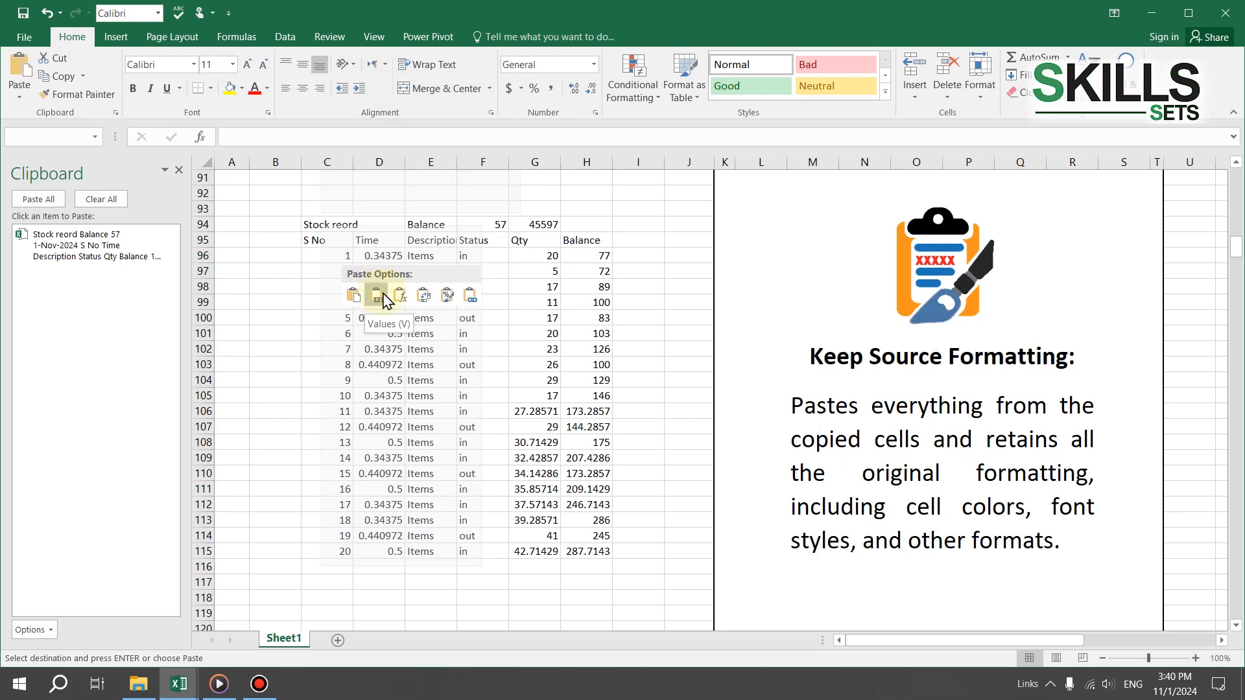
right_click(307, 229)
mouse_move(467, 312)
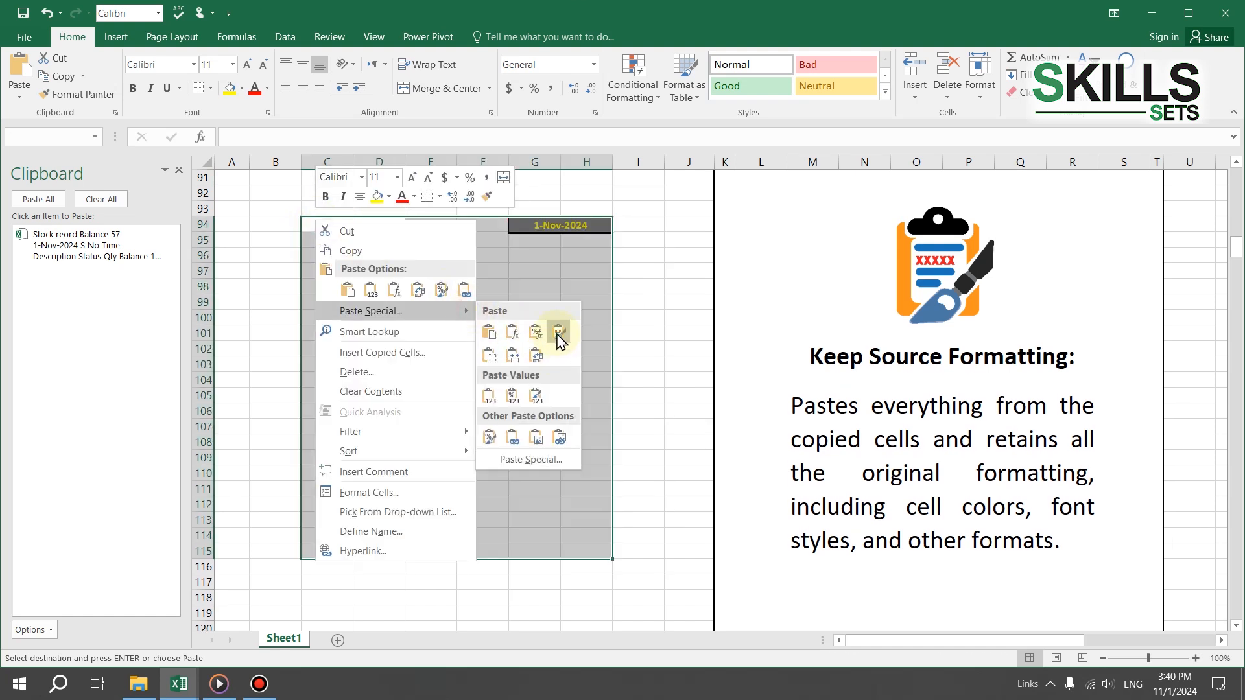
left_click(559, 332)
left_click(587, 381)
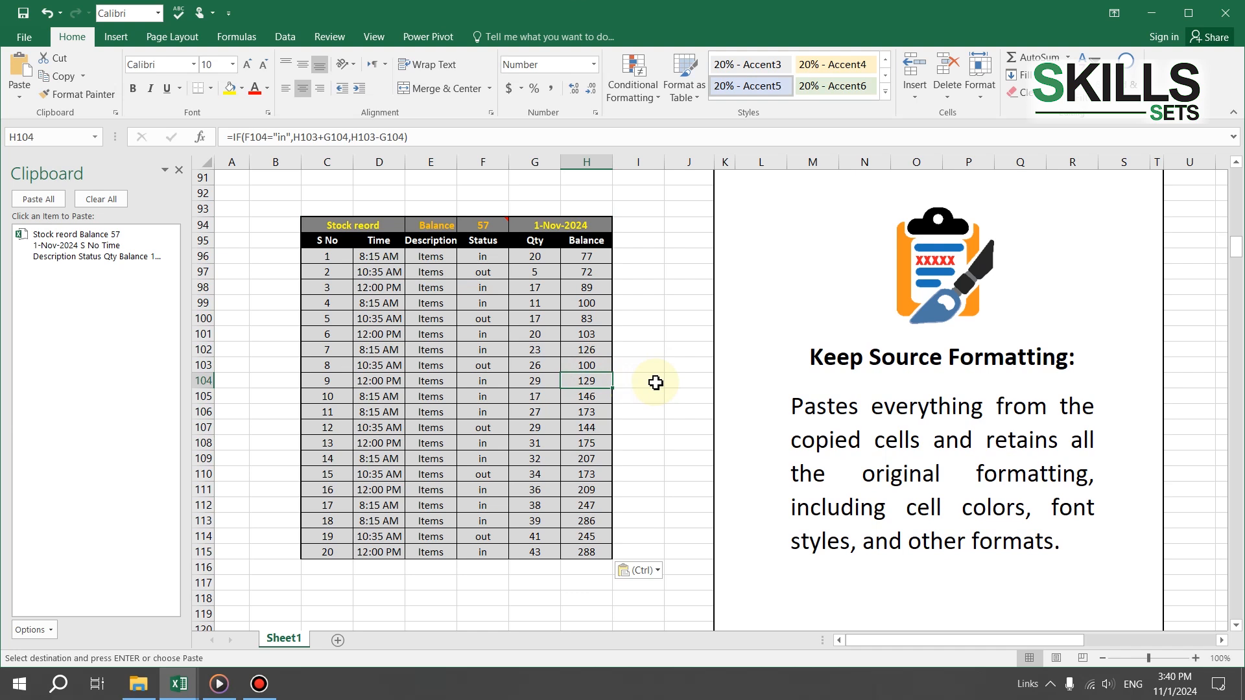
- Paste the stock record without borders at C124
scroll(656, 383, "down", 10)
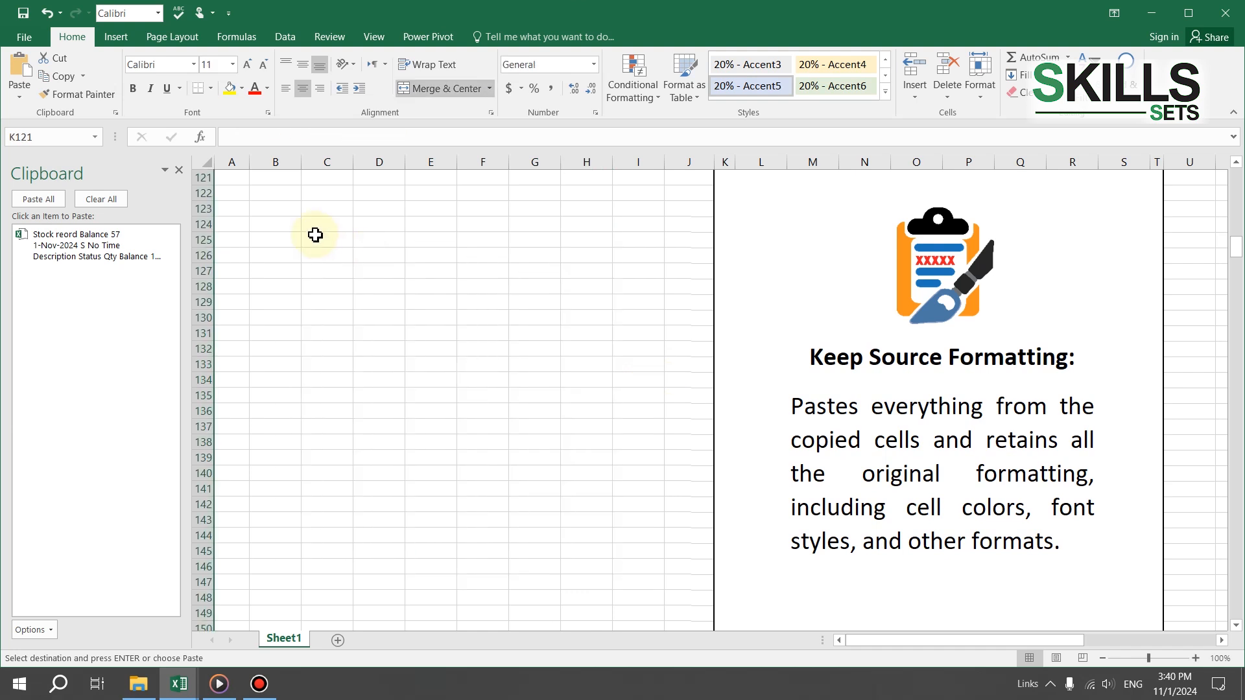
right_click(314, 225)
mouse_move(471, 329)
left_click(488, 359)
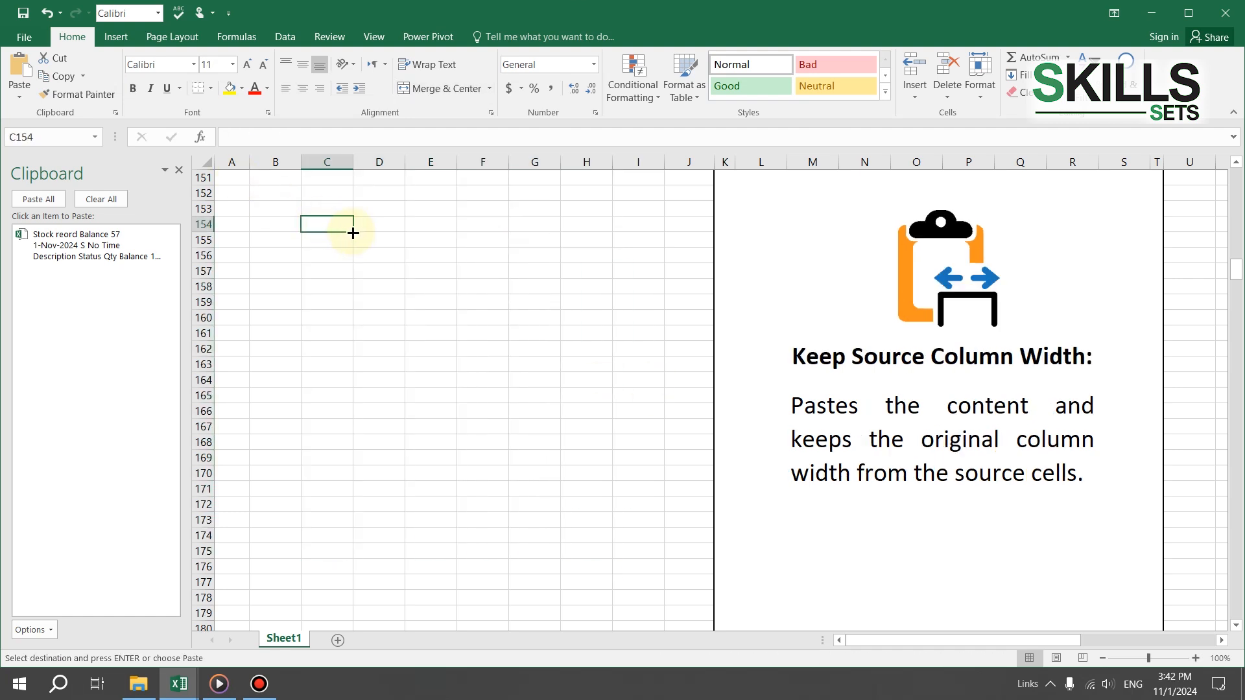
- Paste the stock record at C154 with Keep Source Column Widths
right_click(353, 233)
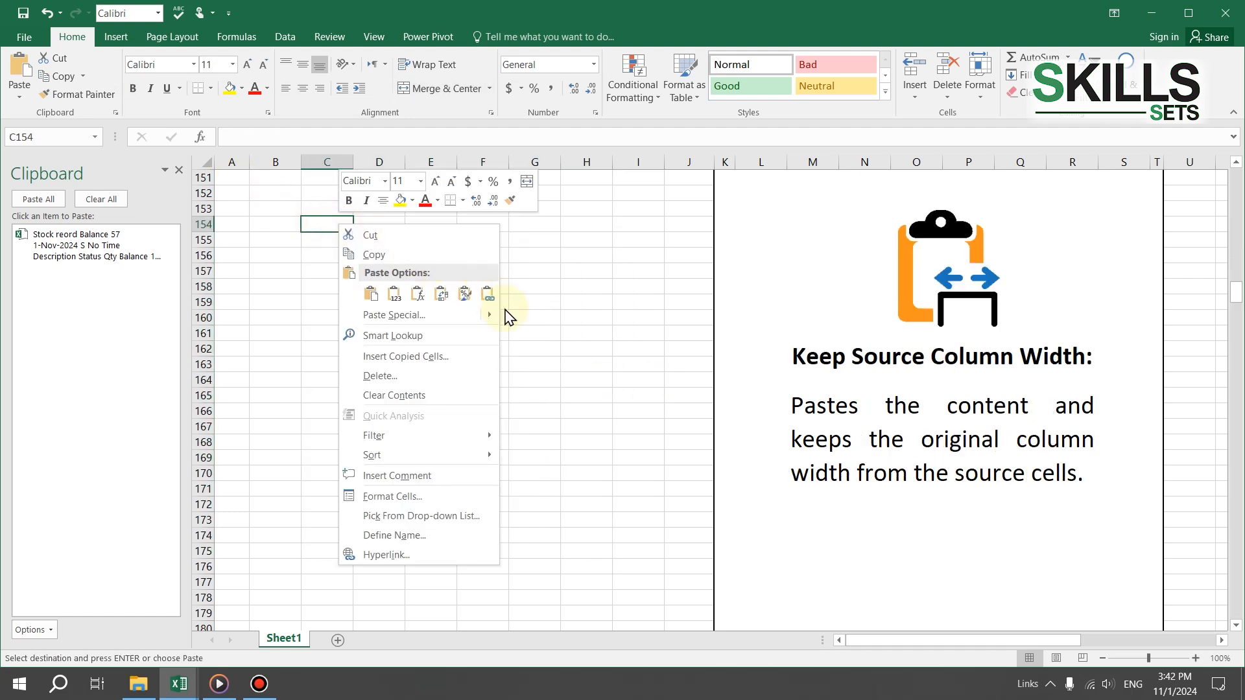
mouse_move(493, 323)
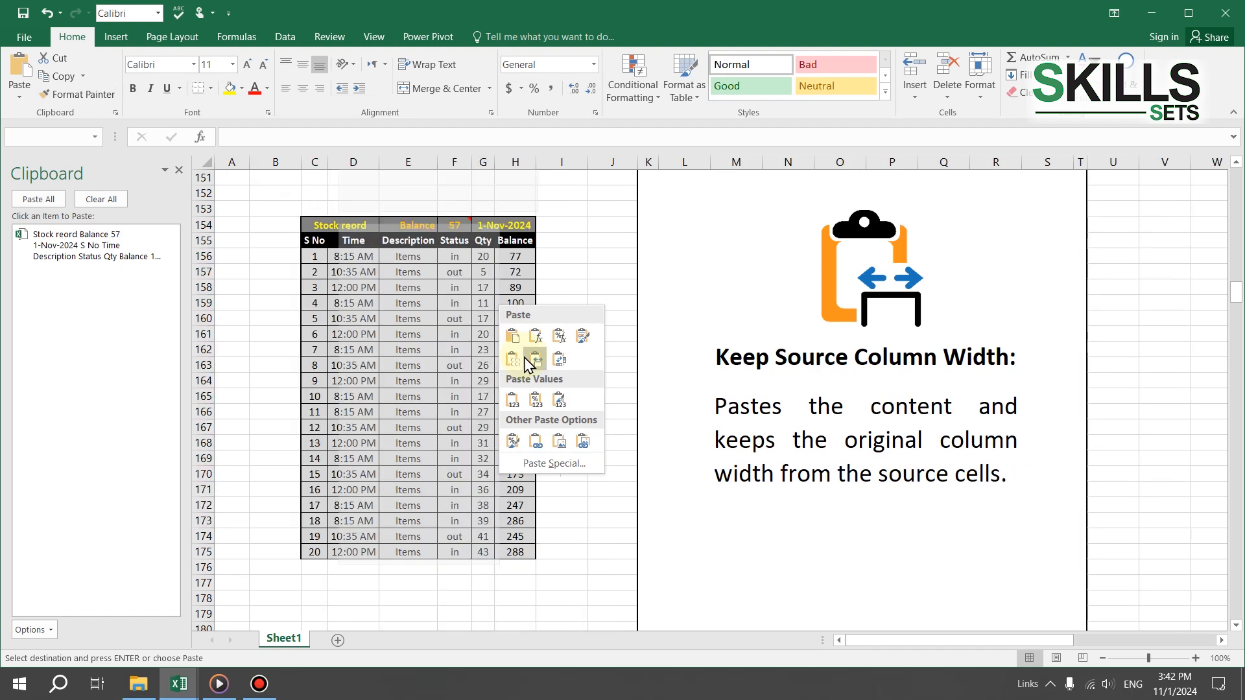
left_click(527, 363)
left_click(566, 489)
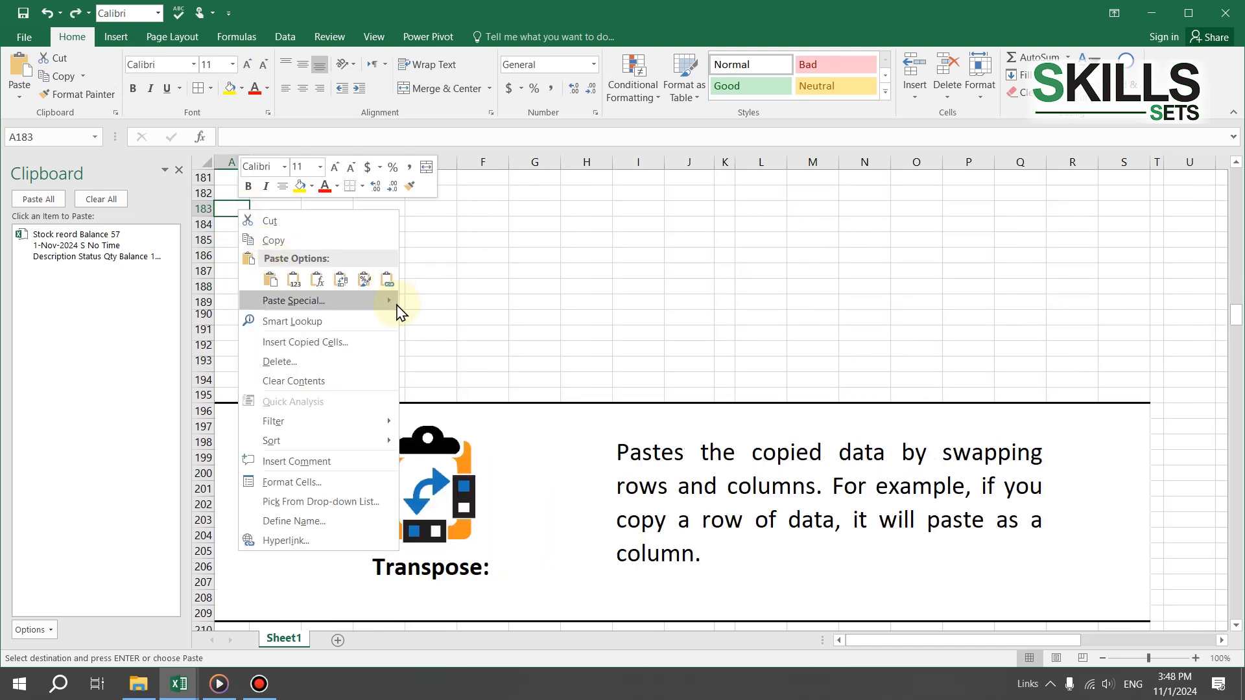
- Paste the stock record transposed at A183 and autofit the widths of all the sheet's columns
mouse_move(402, 314)
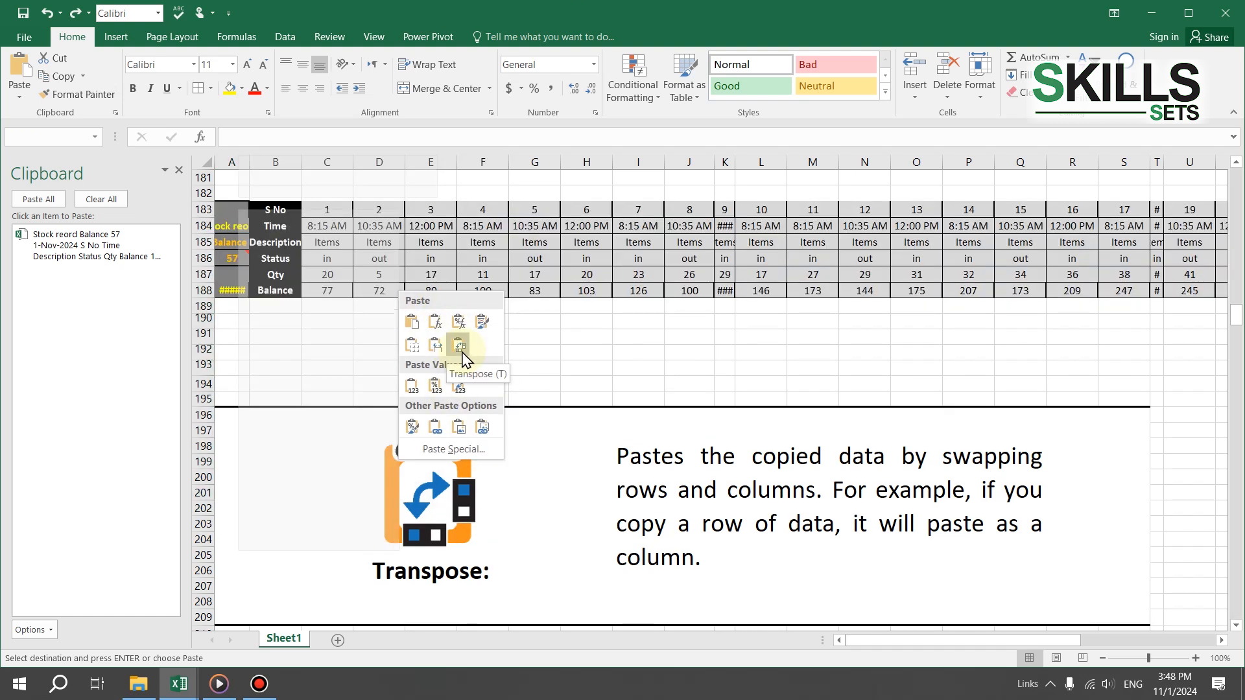
left_click(462, 355)
left_click(210, 162)
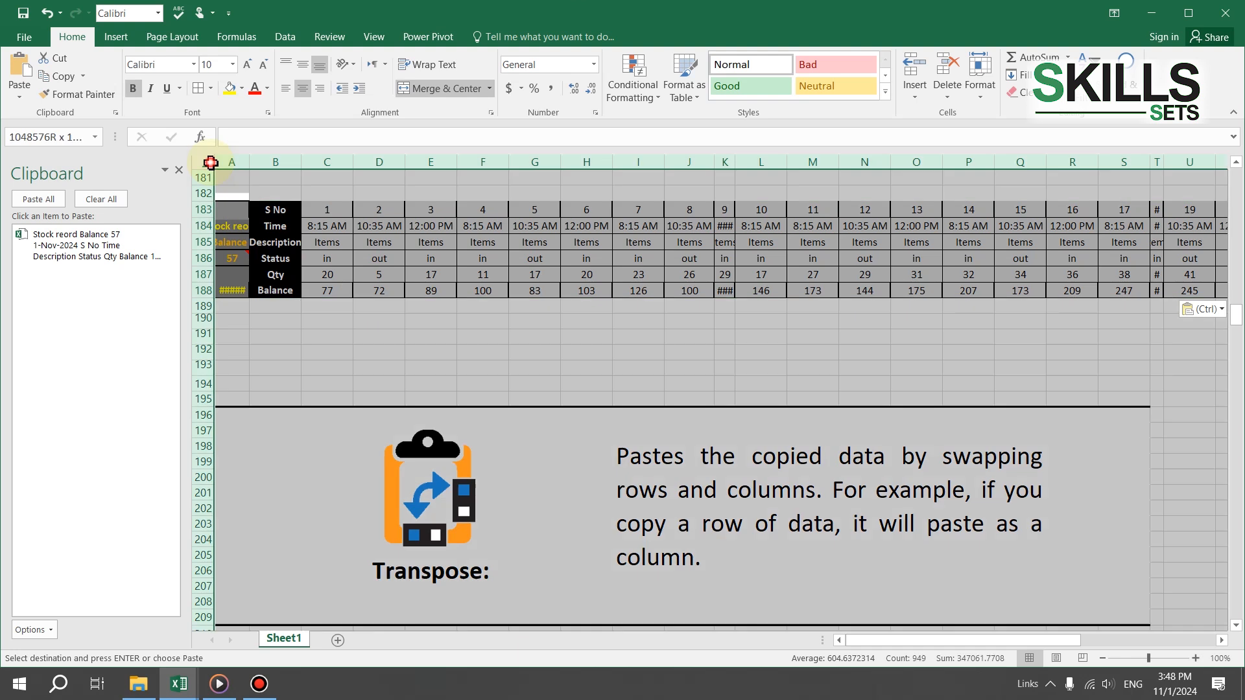
double_click(250, 162)
left_click(445, 355)
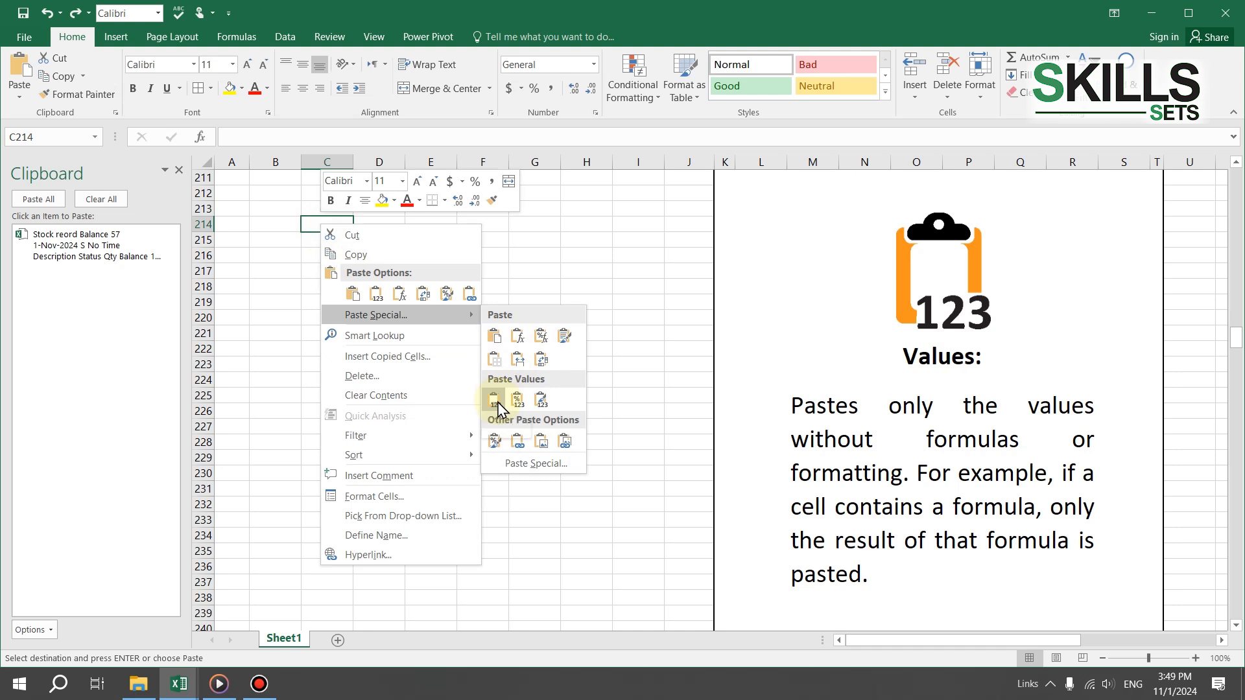
- Paste only the stock record's values at C214 and check cells in the quantity, balance and time columns for formulas
left_click(495, 402)
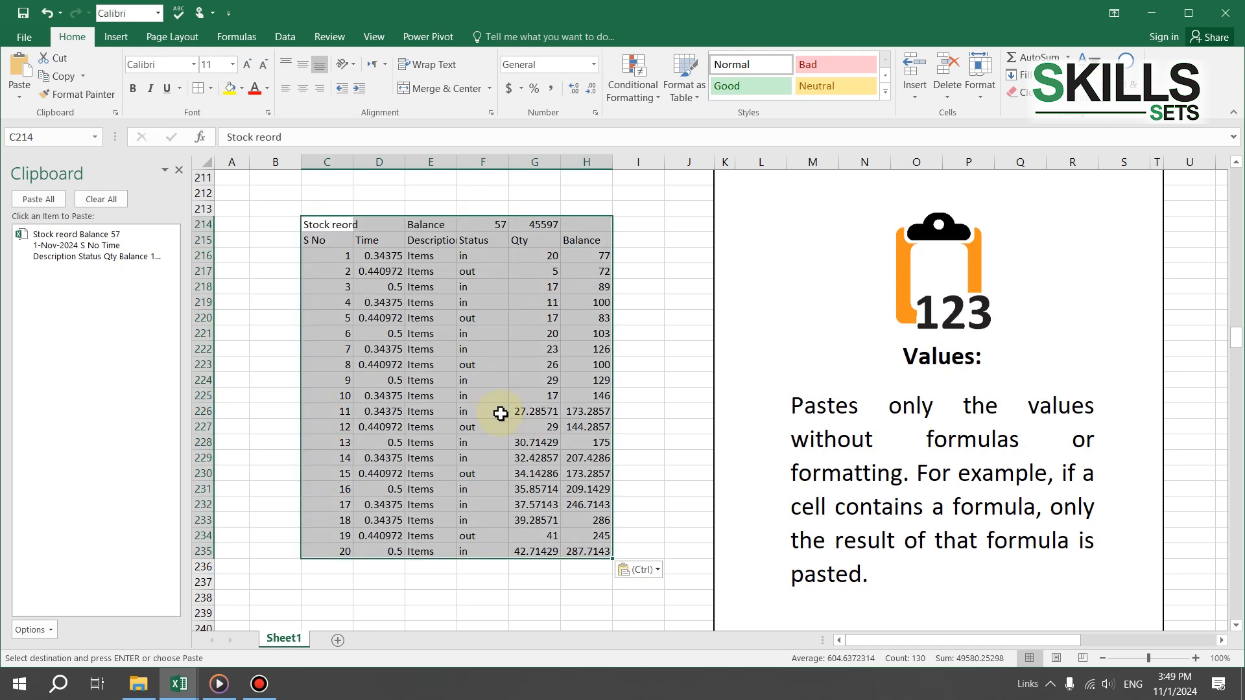
left_click(501, 412)
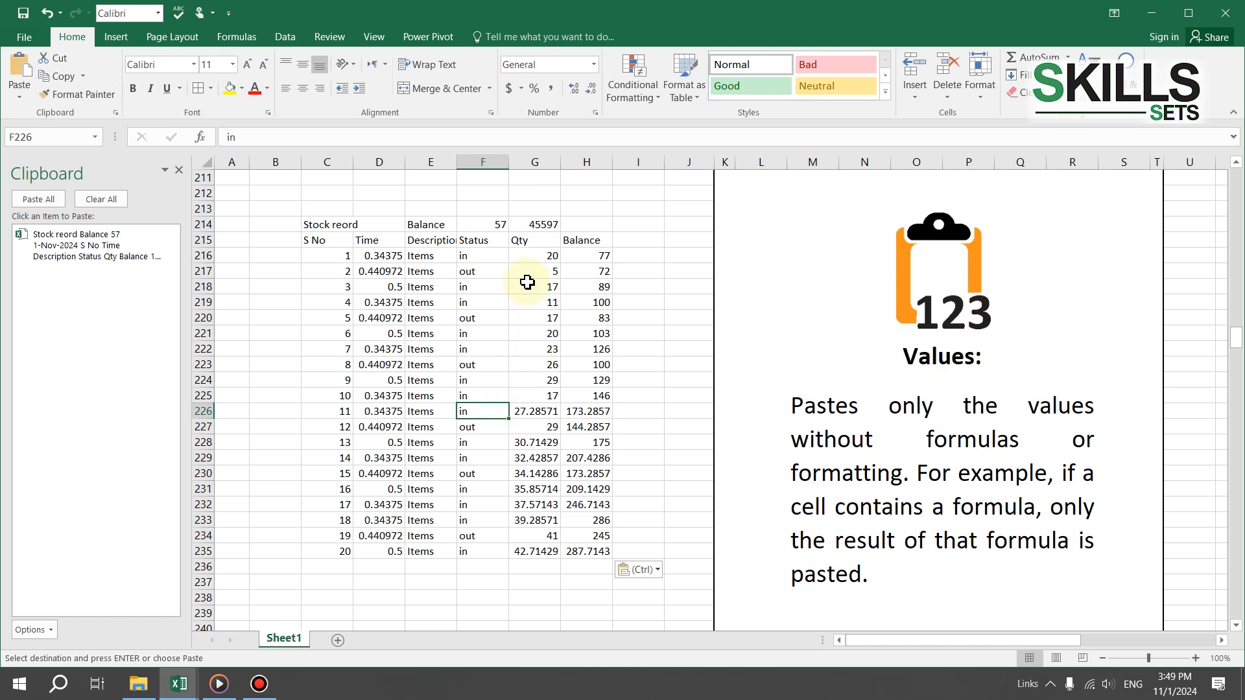
left_click(554, 225)
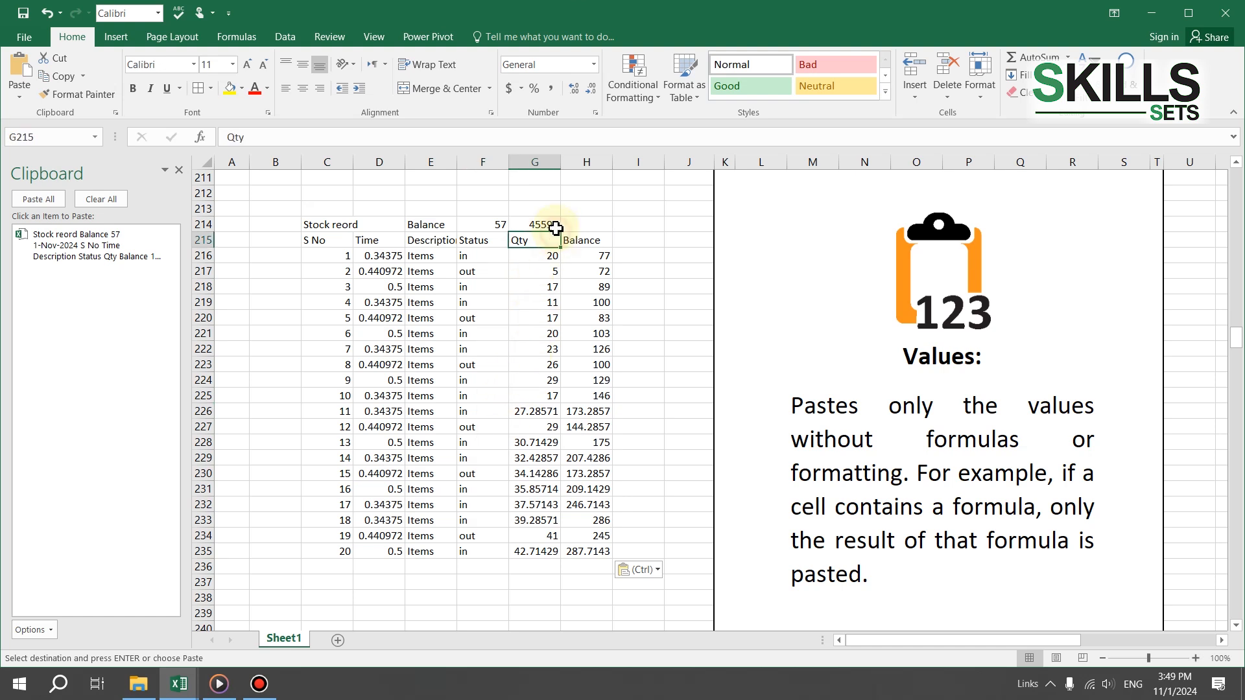
left_click(582, 443)
left_click(394, 455)
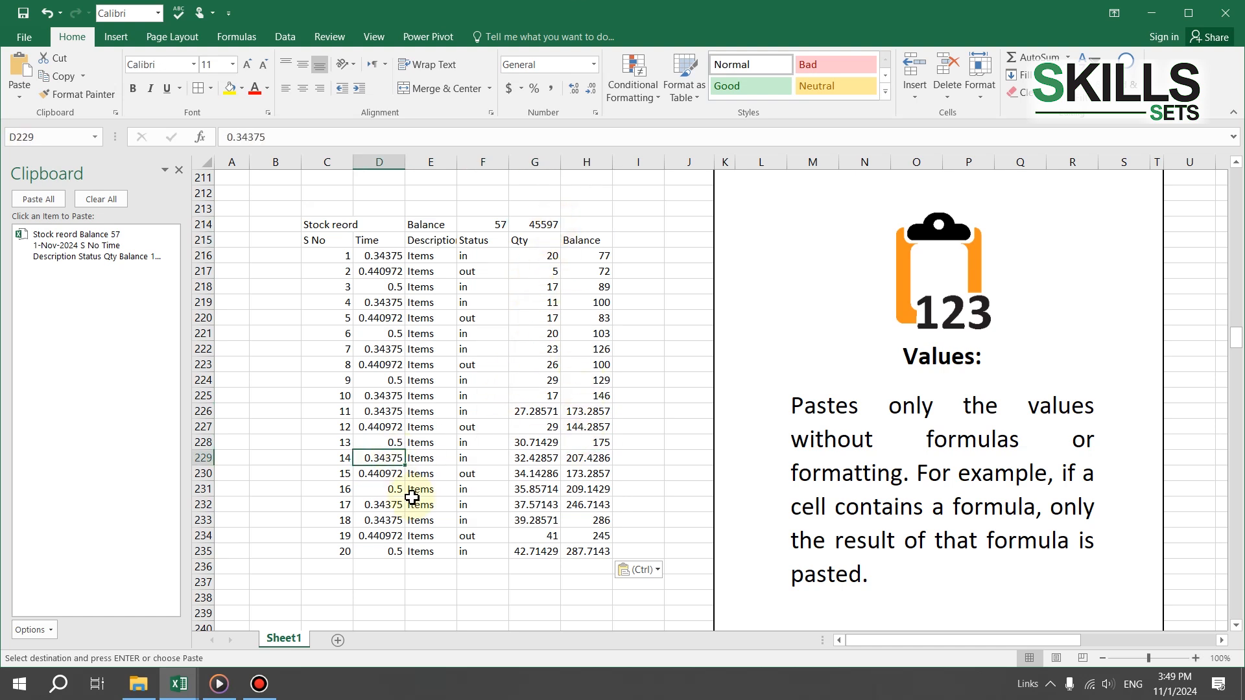
- Paste the stock record at C244 with Values & Number Formatting, and merge and center the date across G244 and H244
scroll(320, 222, "down", 10)
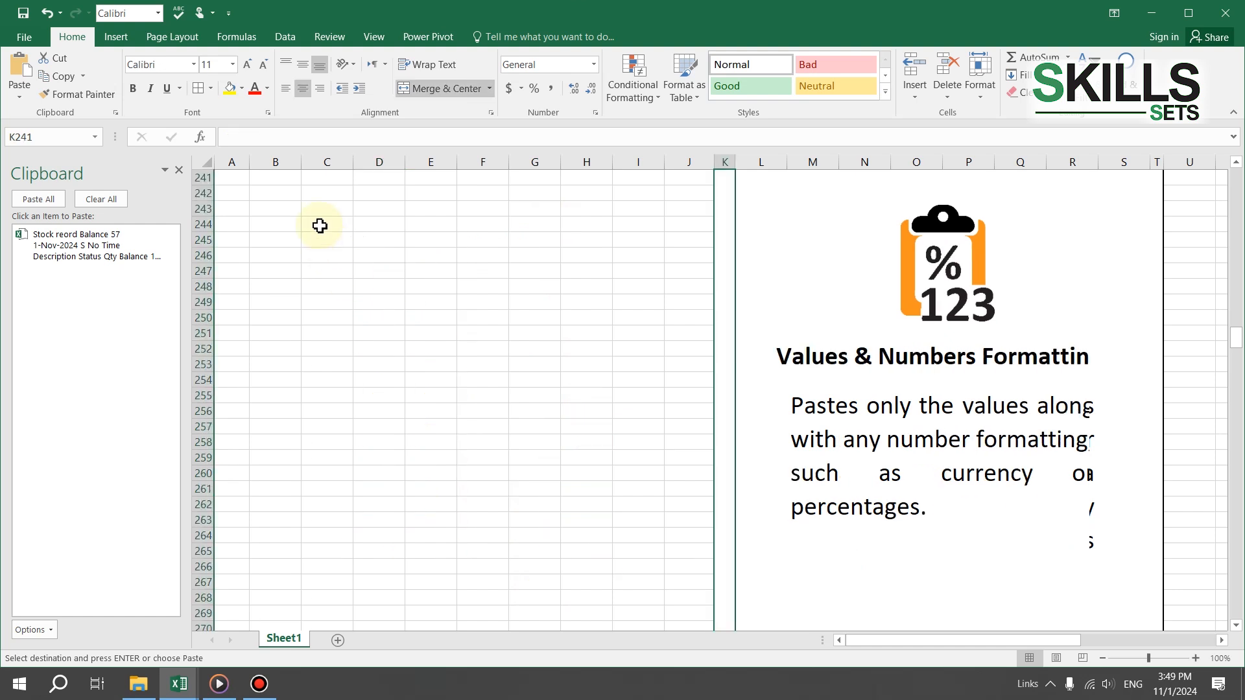
right_click(320, 224)
mouse_move(459, 314)
left_click(519, 400)
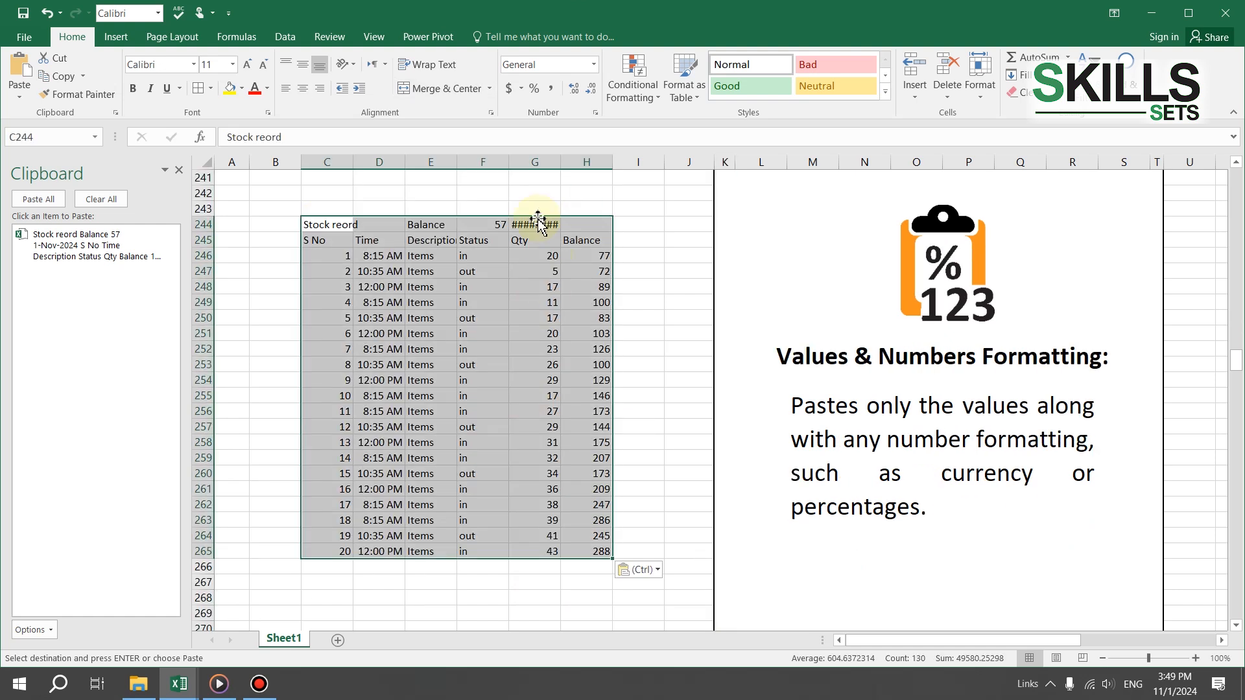
left_click(558, 225)
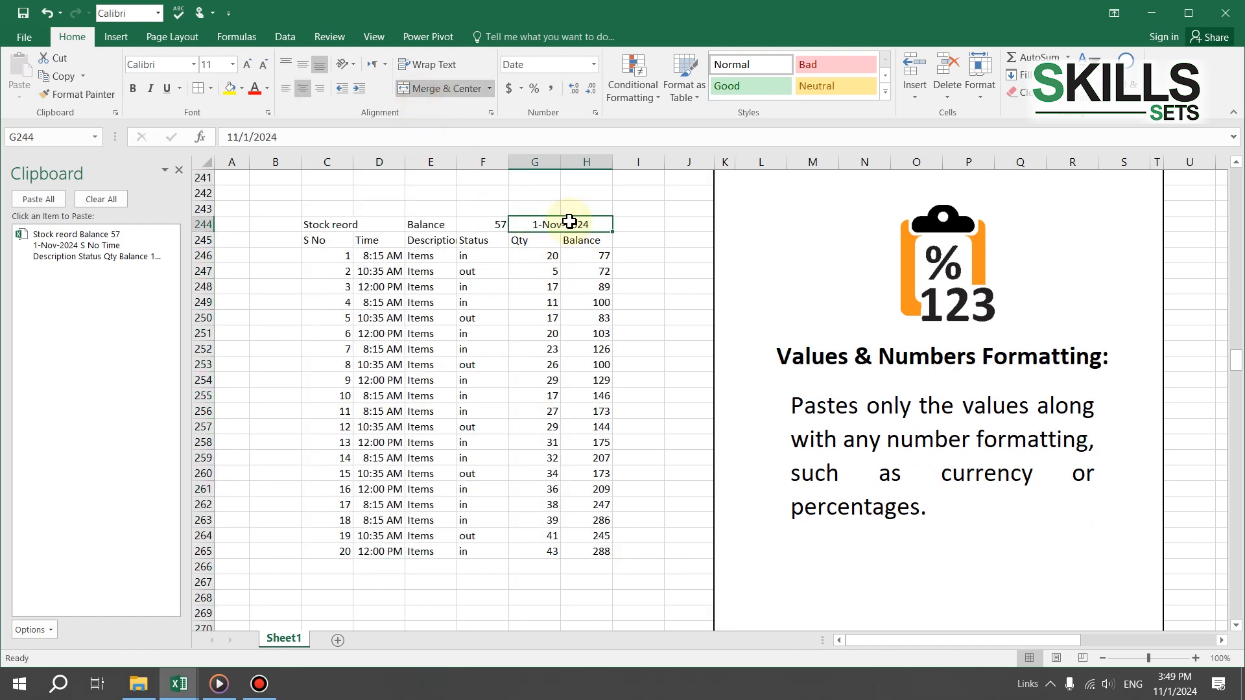
- Paste the stock record at C274 with Values & Source Formatting
key("ctrl+c")
scroll(389, 374, "down", 10)
right_click(313, 227)
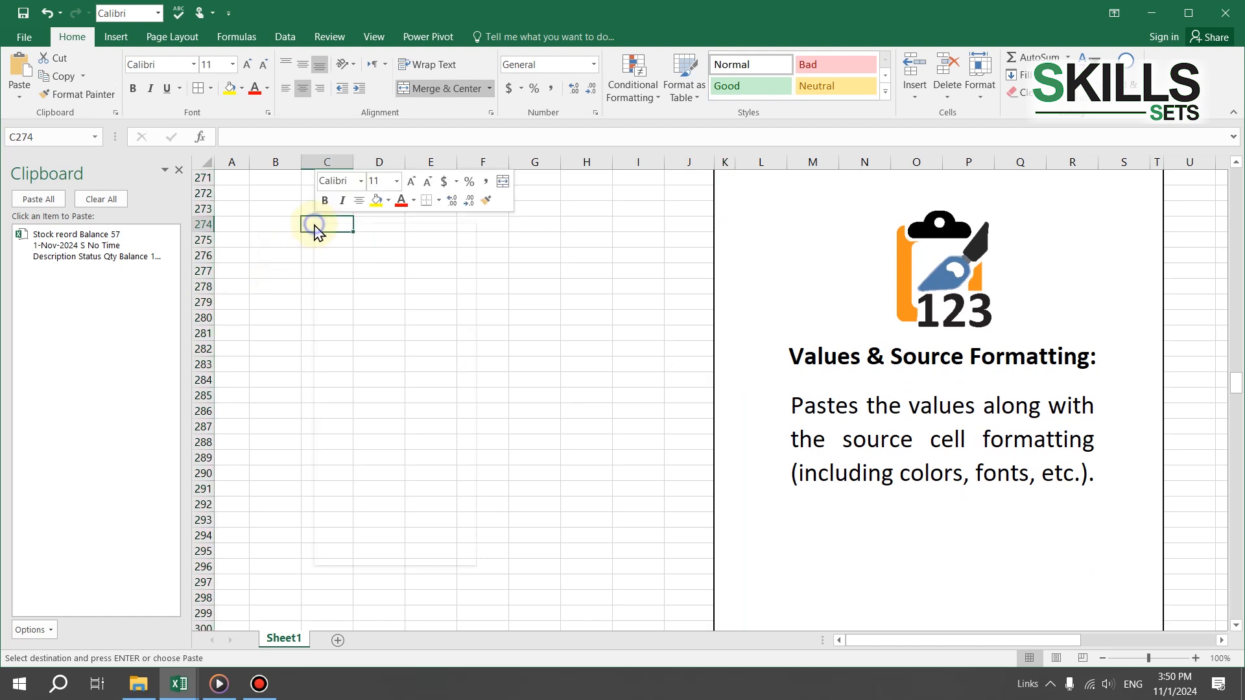
mouse_move(459, 321)
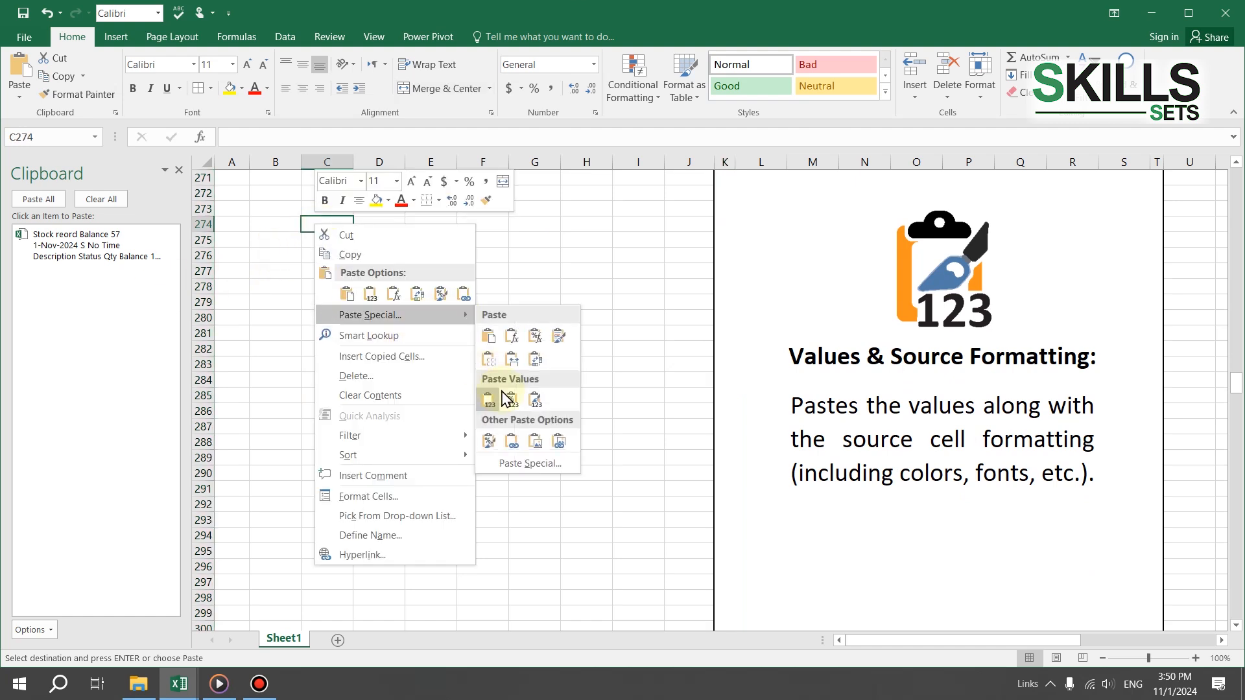
left_click(536, 399)
left_click(525, 382)
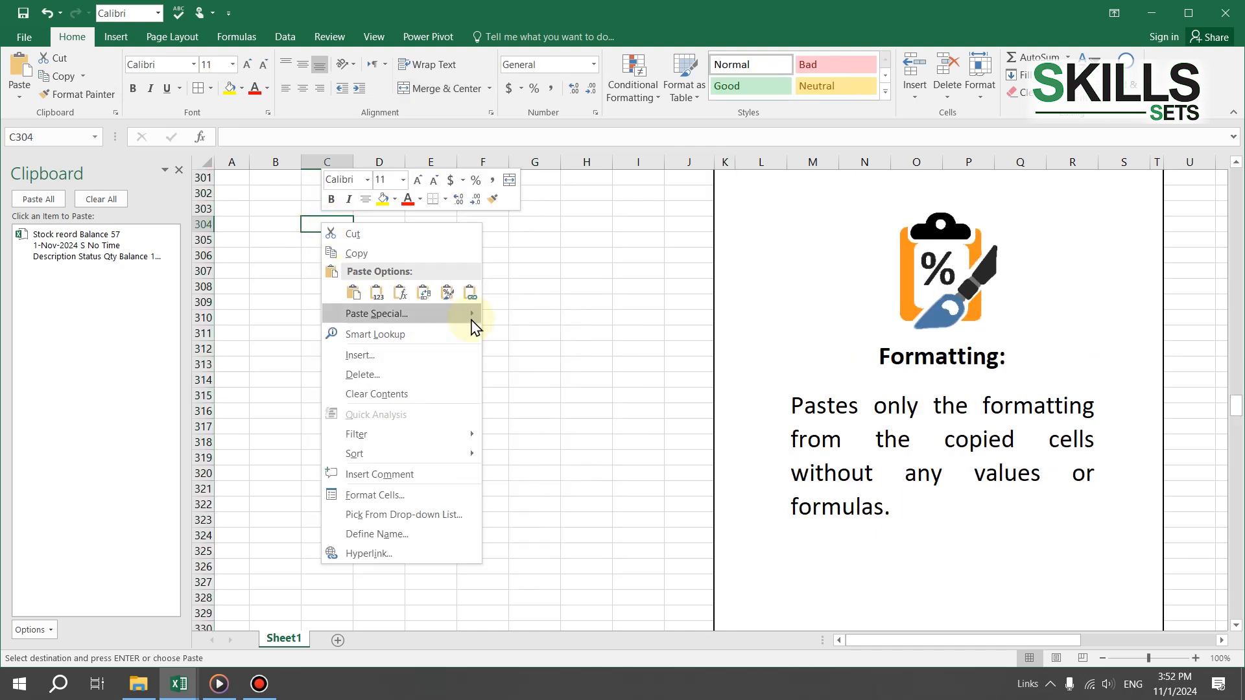
- Paste only the stock record's formatting at C304
mouse_move(474, 326)
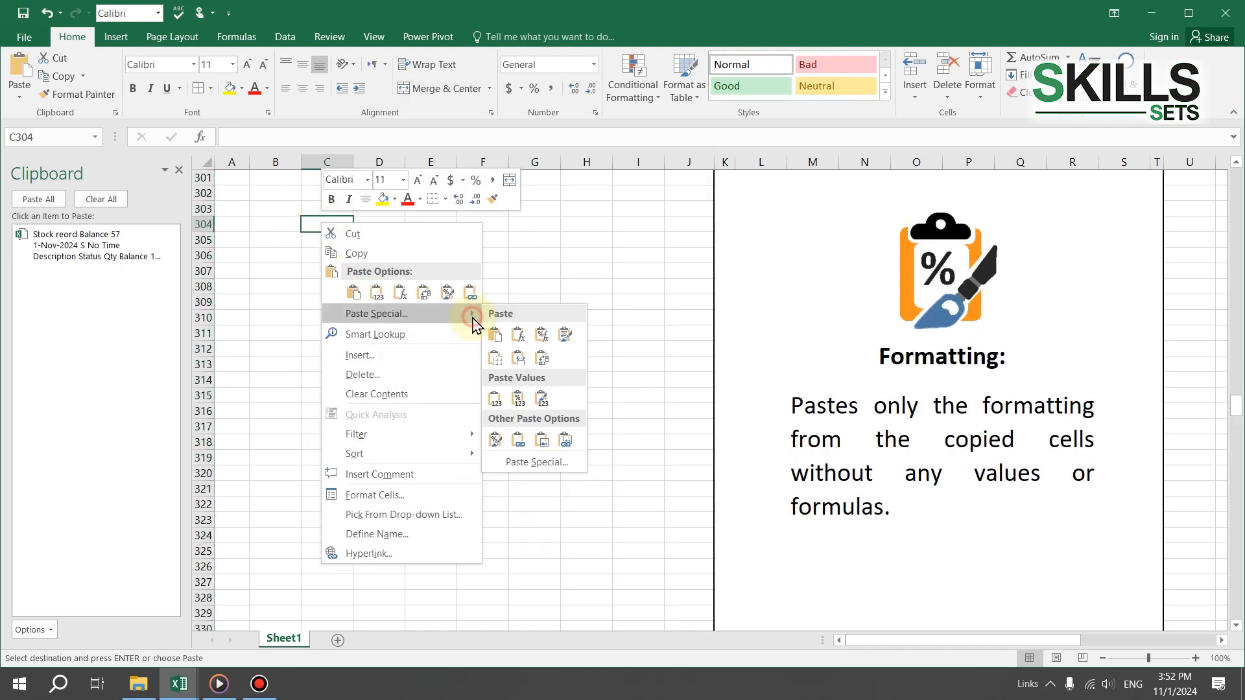
left_click(497, 441)
left_click(722, 539)
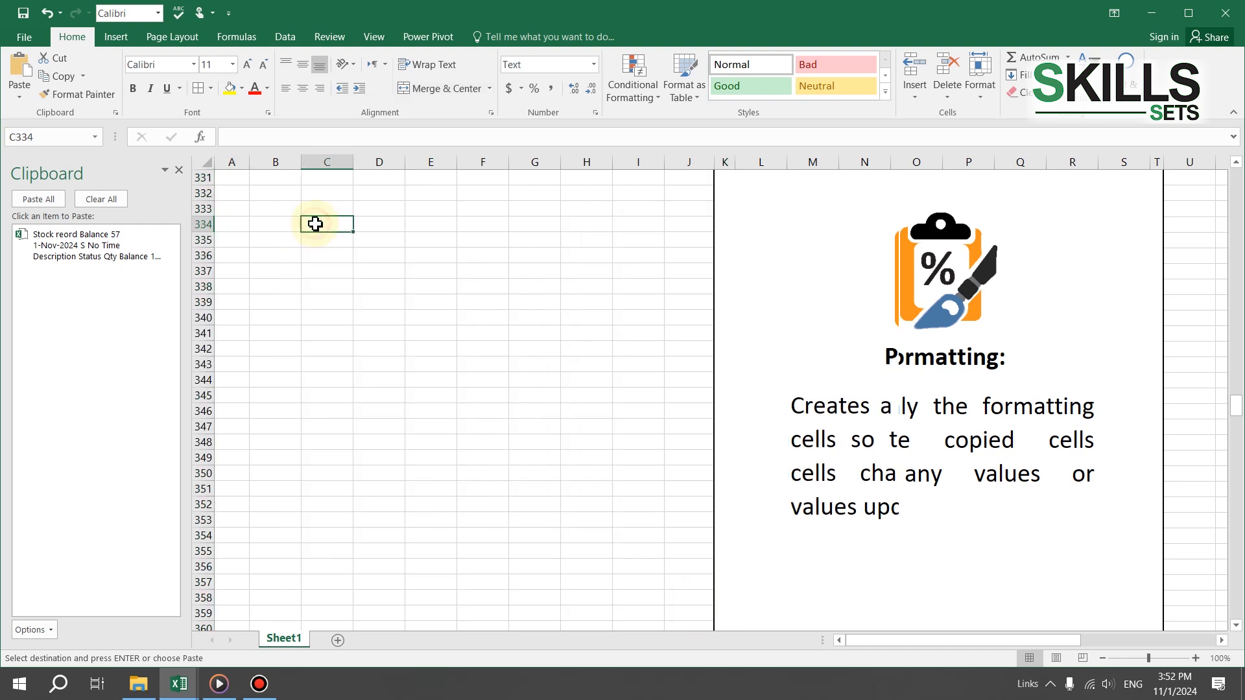
- Paste the stock record at C334 as a Paste Link and inspect the link formulas in G345 and F349
right_click(318, 224)
mouse_move(467, 318)
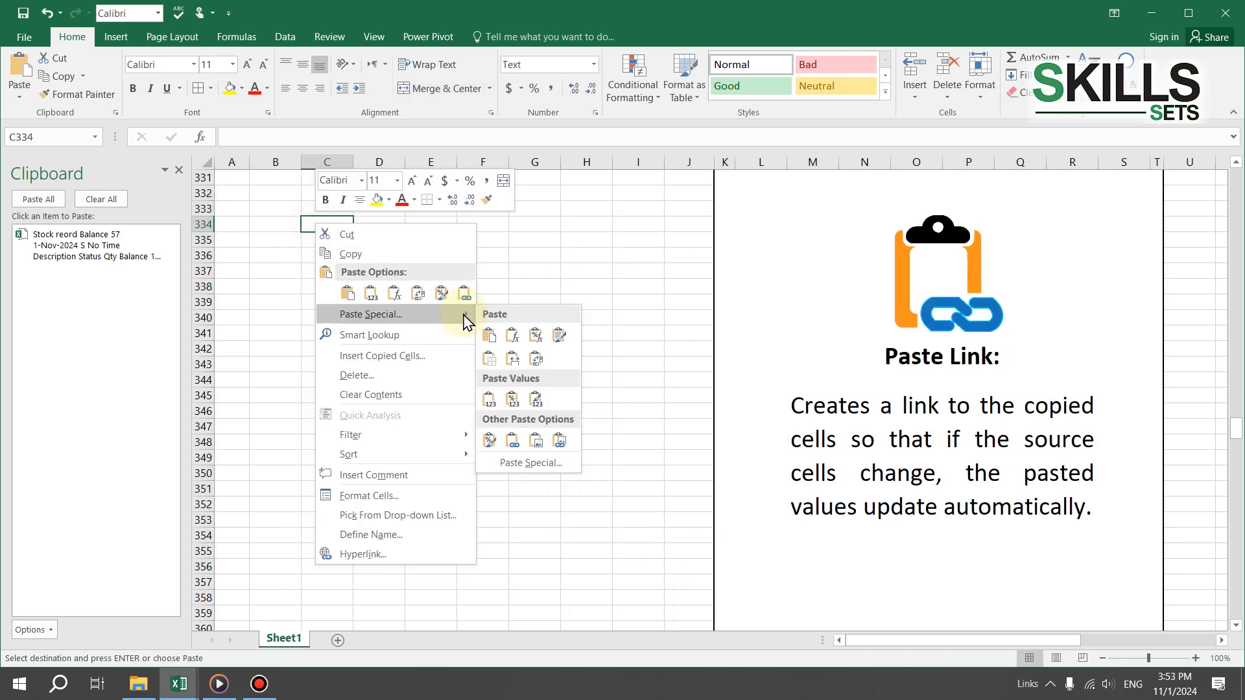
left_click(513, 442)
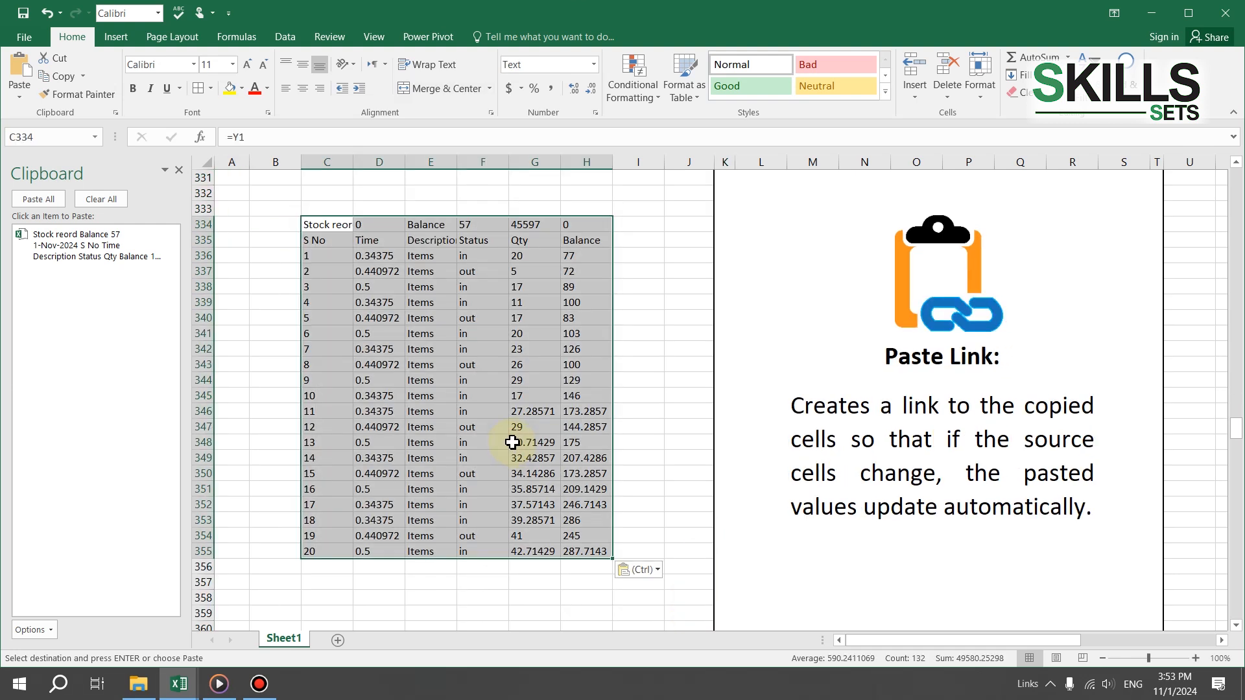
double_click(537, 395)
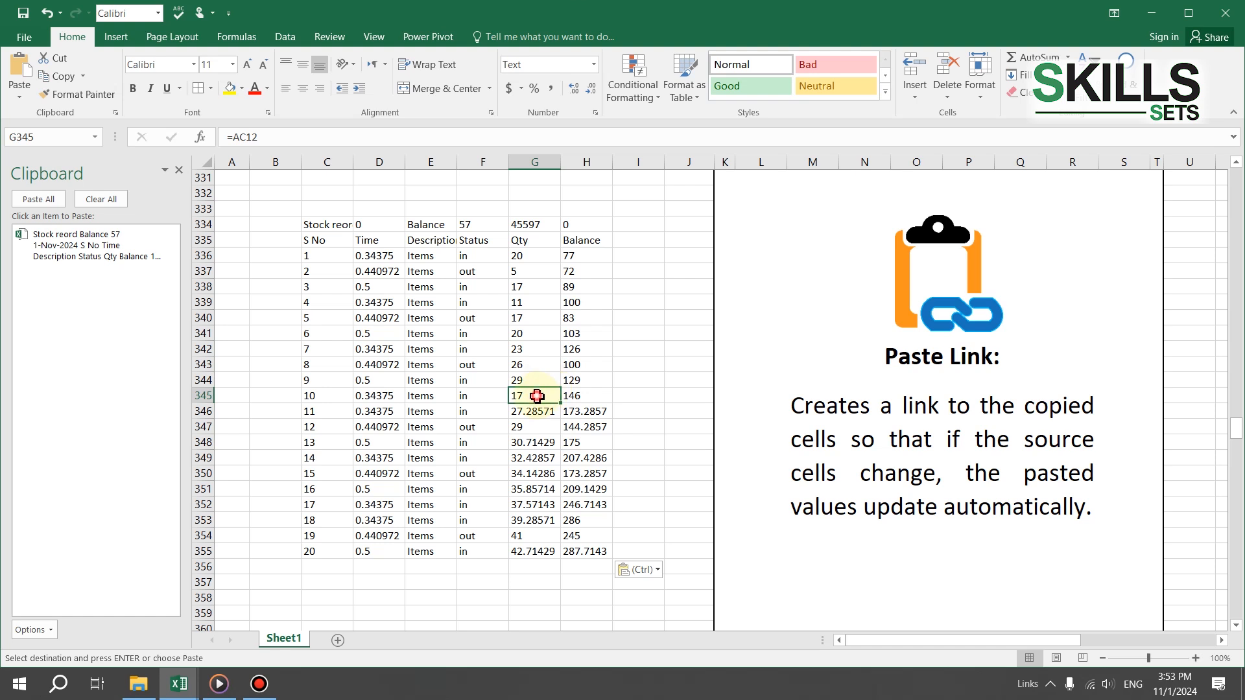
double_click(461, 456)
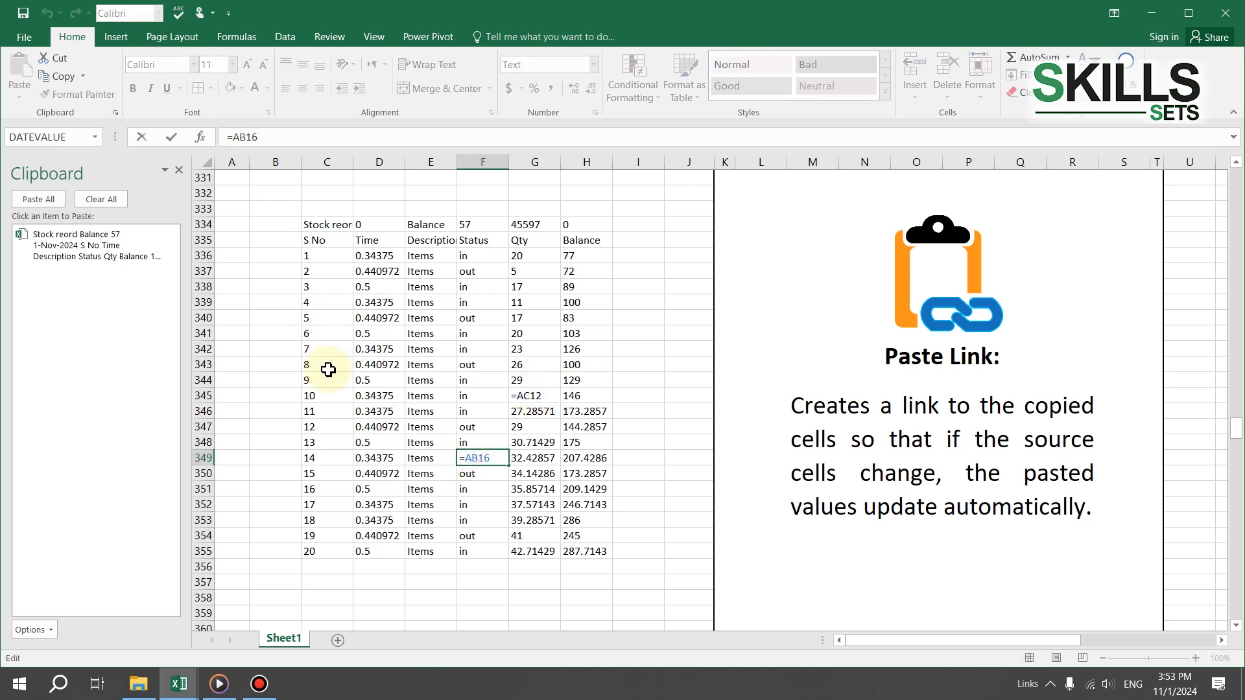
left_click(329, 367)
- Paste the stock record as a static picture at C364
right_click(303, 226)
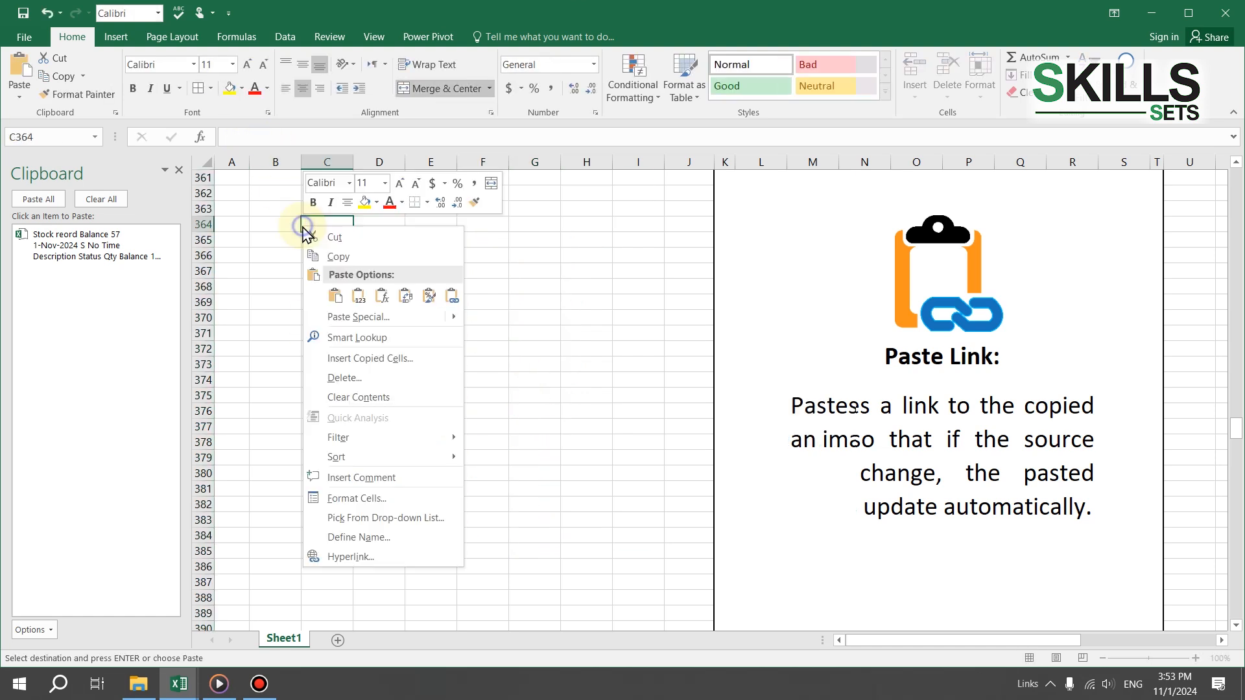
mouse_move(437, 318)
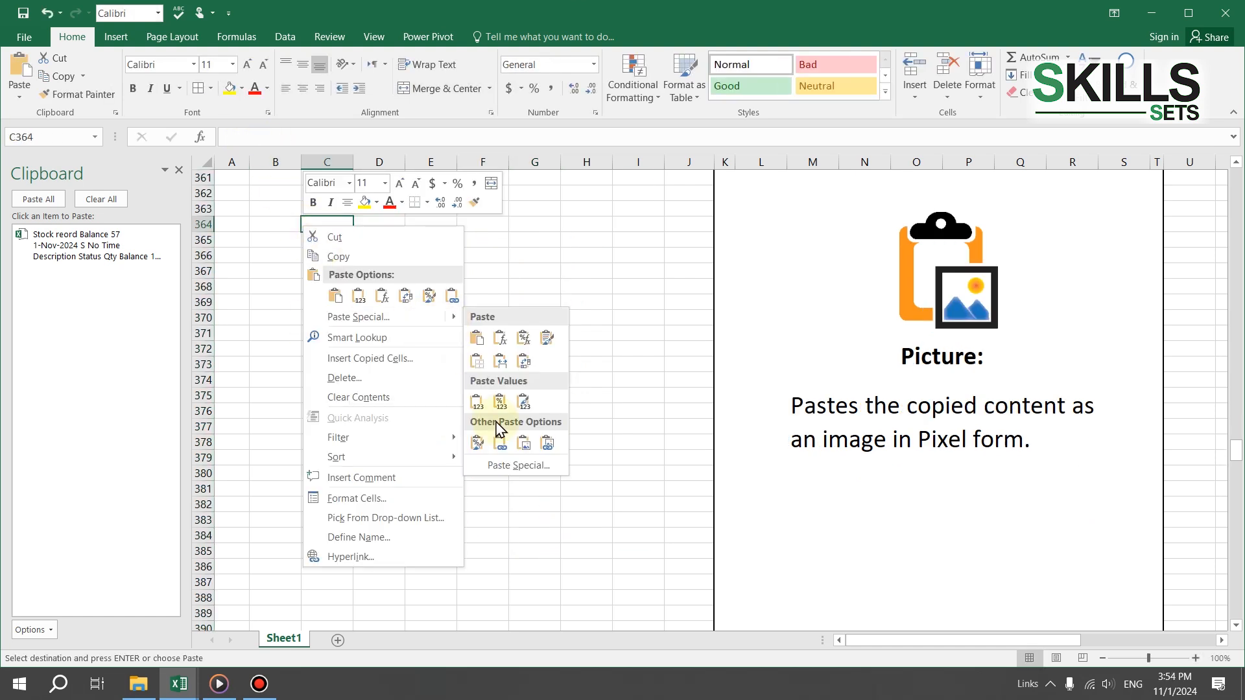
left_click(524, 443)
left_click(606, 486)
- Reposition the pasted stock record picture and enlarge it to span columns C to H
left_click(434, 400)
left_click_drag(435, 400, 461, 418)
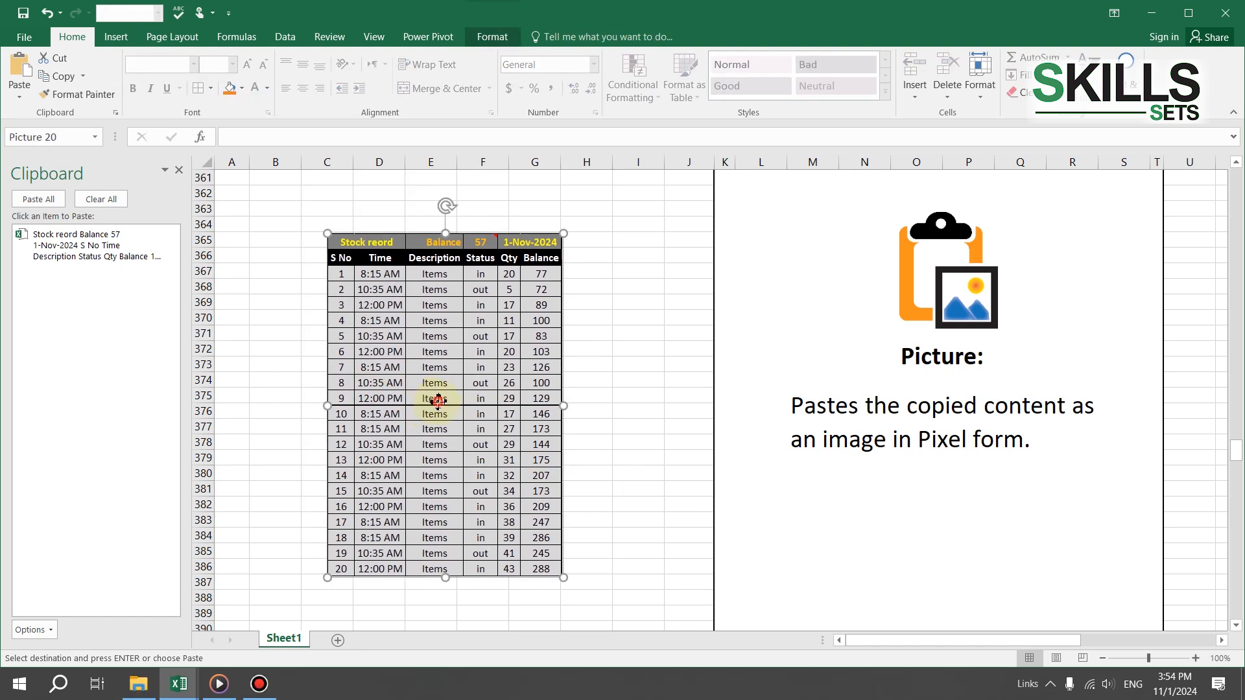
left_click_drag(563, 233, 598, 224)
left_click_drag(328, 578, 301, 621)
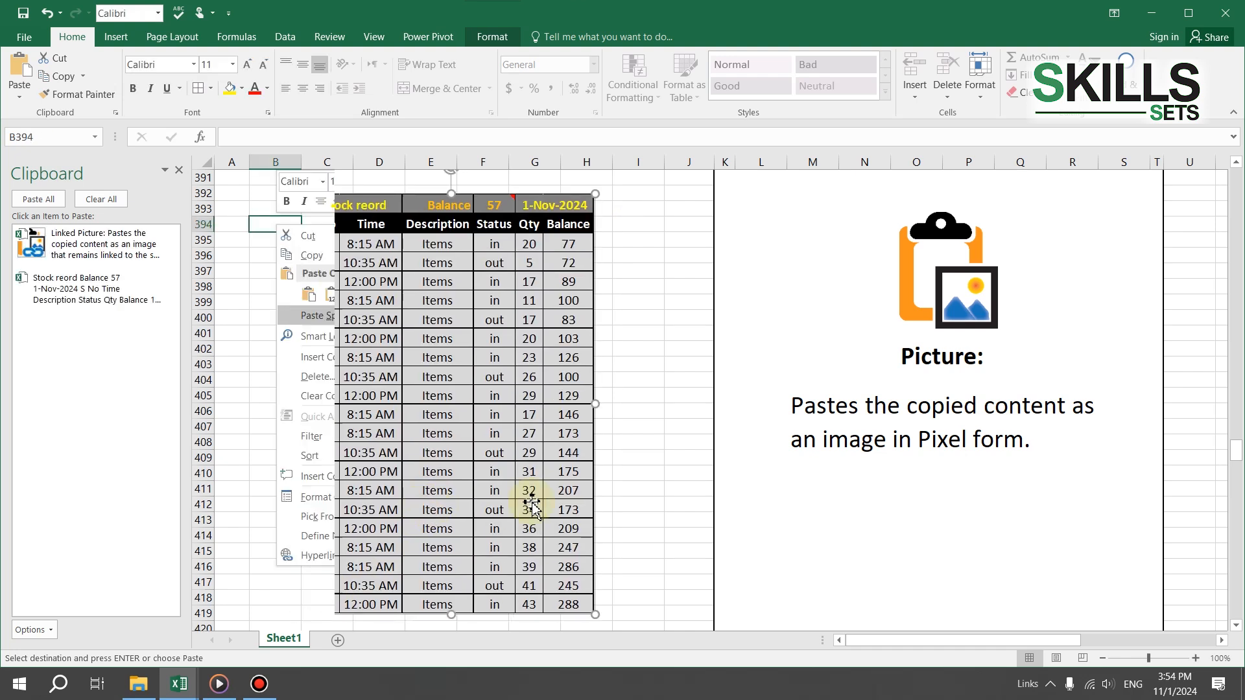
- Paste the copied range L392:S418 as a linked picture at B394 and move the source's clipboard icon to the range's upper-right area
mouse_move(363, 315)
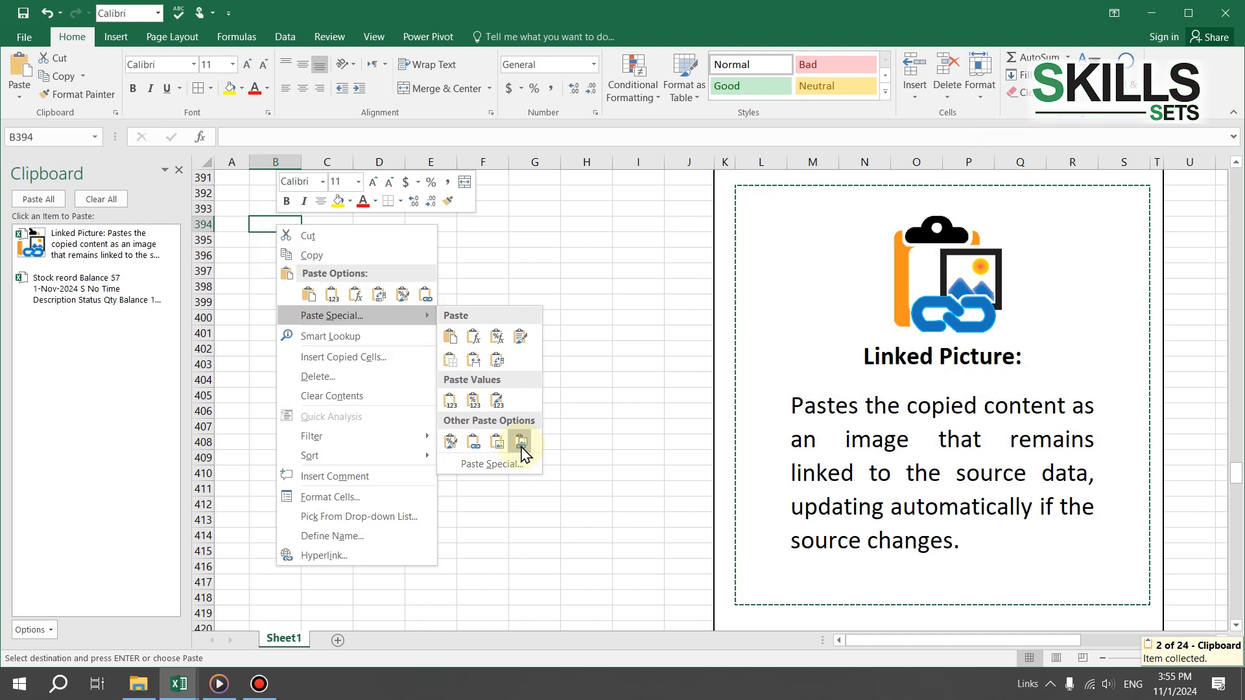
left_click(521, 443)
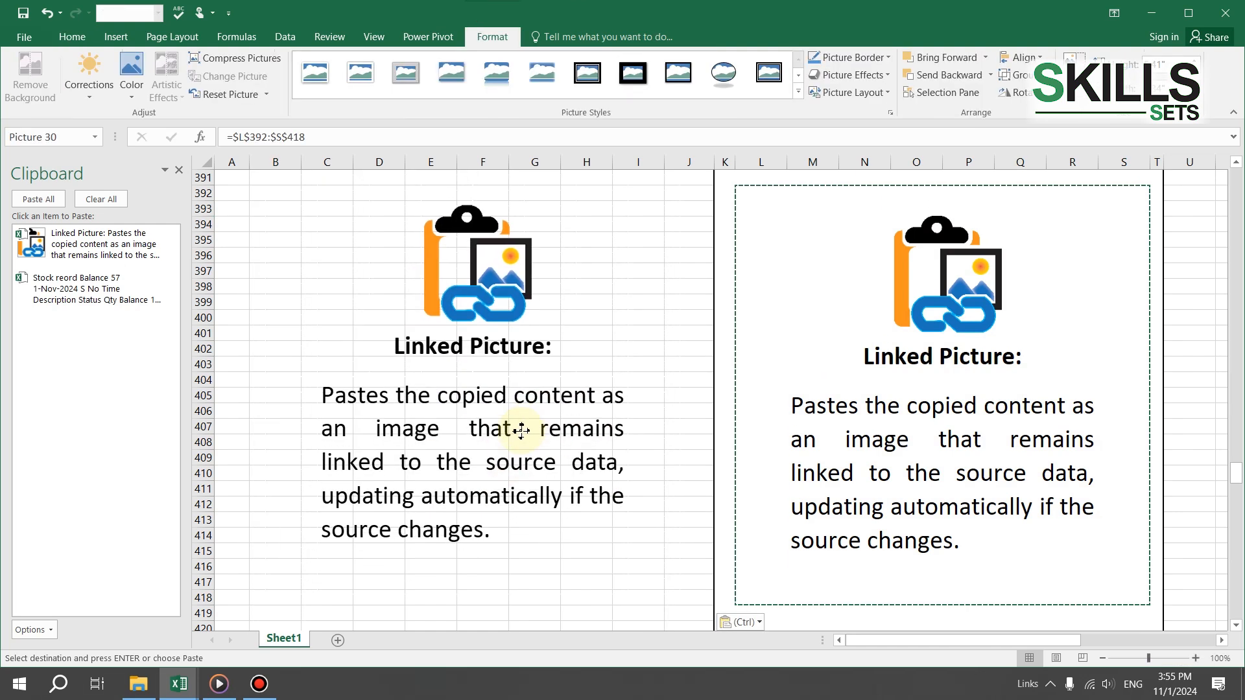
left_click_drag(956, 304, 848, 302)
left_click_drag(848, 302, 1075, 294)
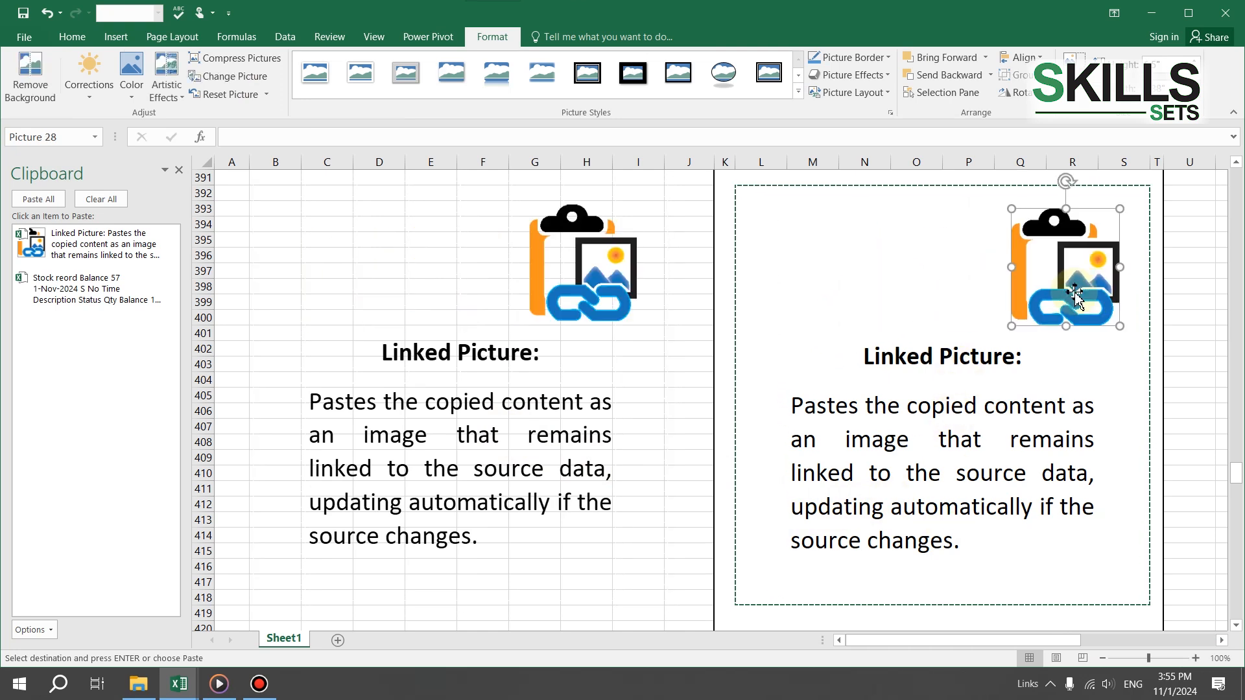
- Enter "Abc" at the last line of the source's Linked Picture description to test the link
double_click(979, 544)
type("Abc")
key("Return")
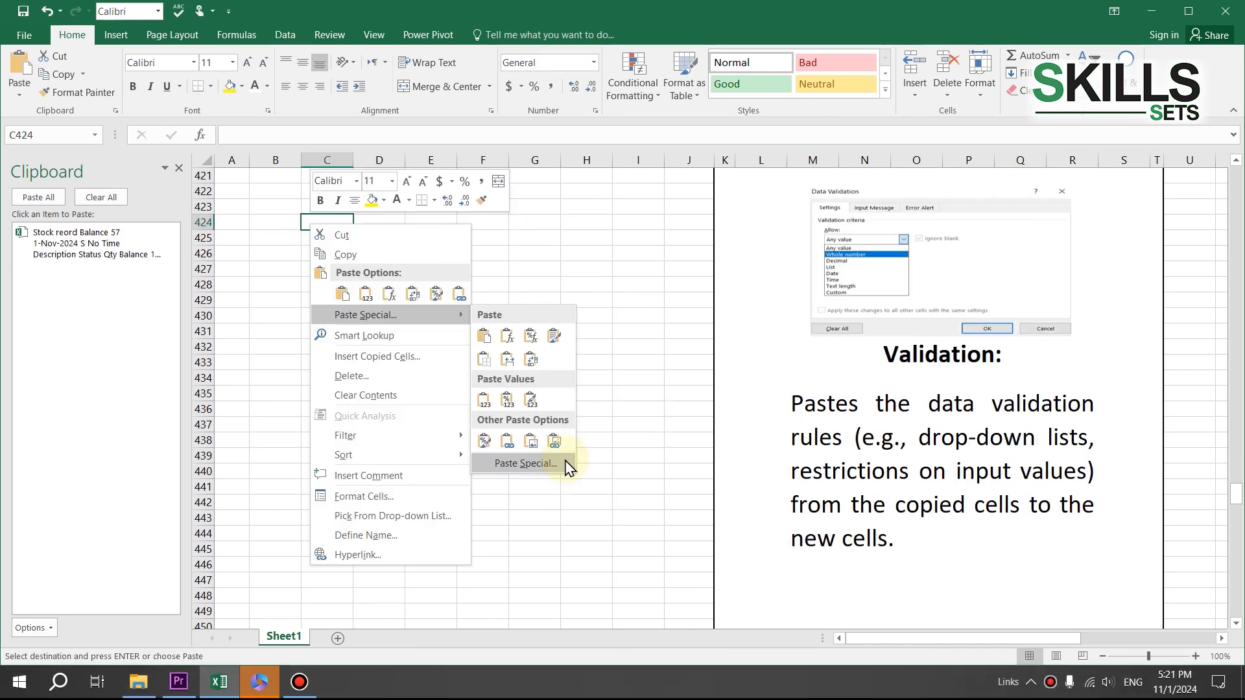
- Open the Paste Special dialog for cell C424 in the Validation section
left_click(525, 464)
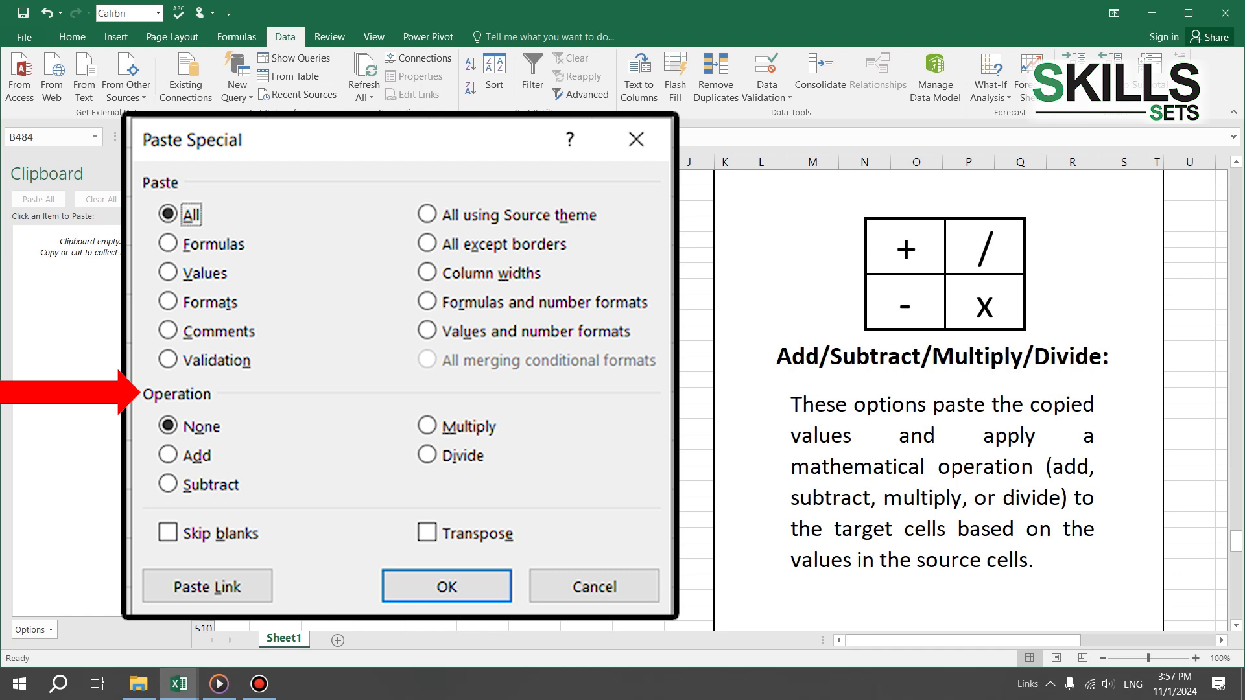
- Copy the 2 in H487 and multiply B484:D503 by it using the Paste Special Multiply operation
left_click(624, 351)
left_click(602, 276)
right_click(600, 275)
left_click(632, 306)
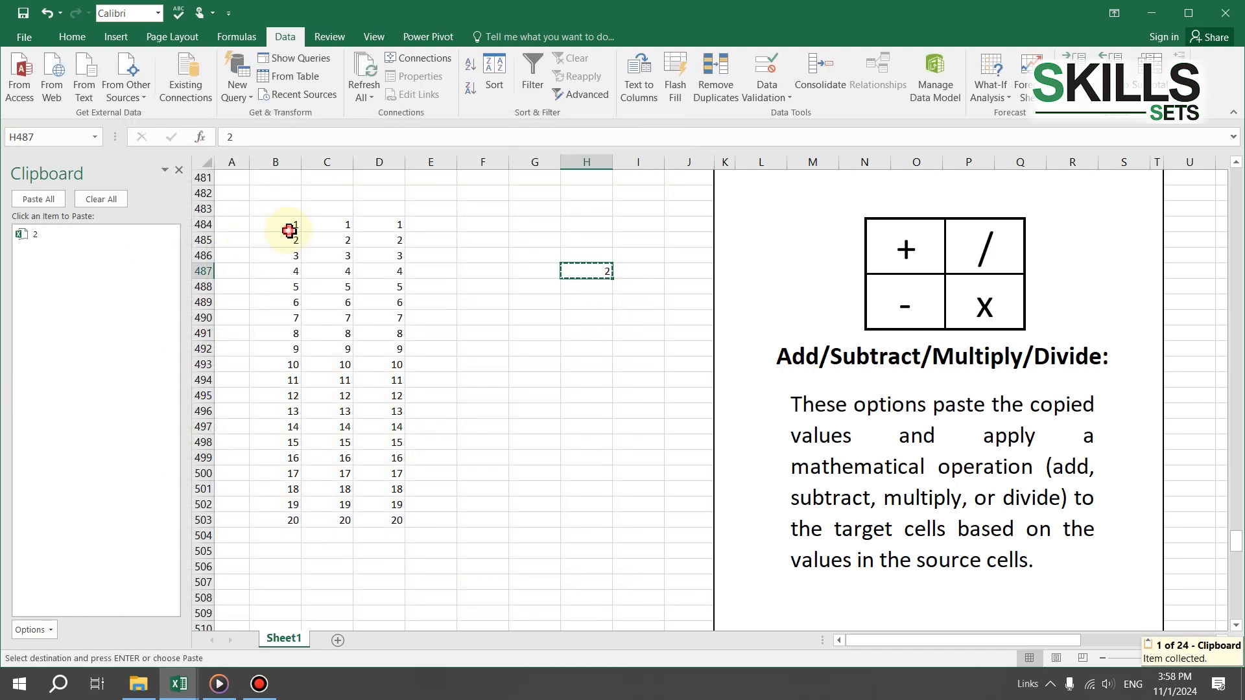
left_click_drag(287, 227, 394, 519)
right_click(394, 518)
mouse_move(548, 269)
left_click(600, 412)
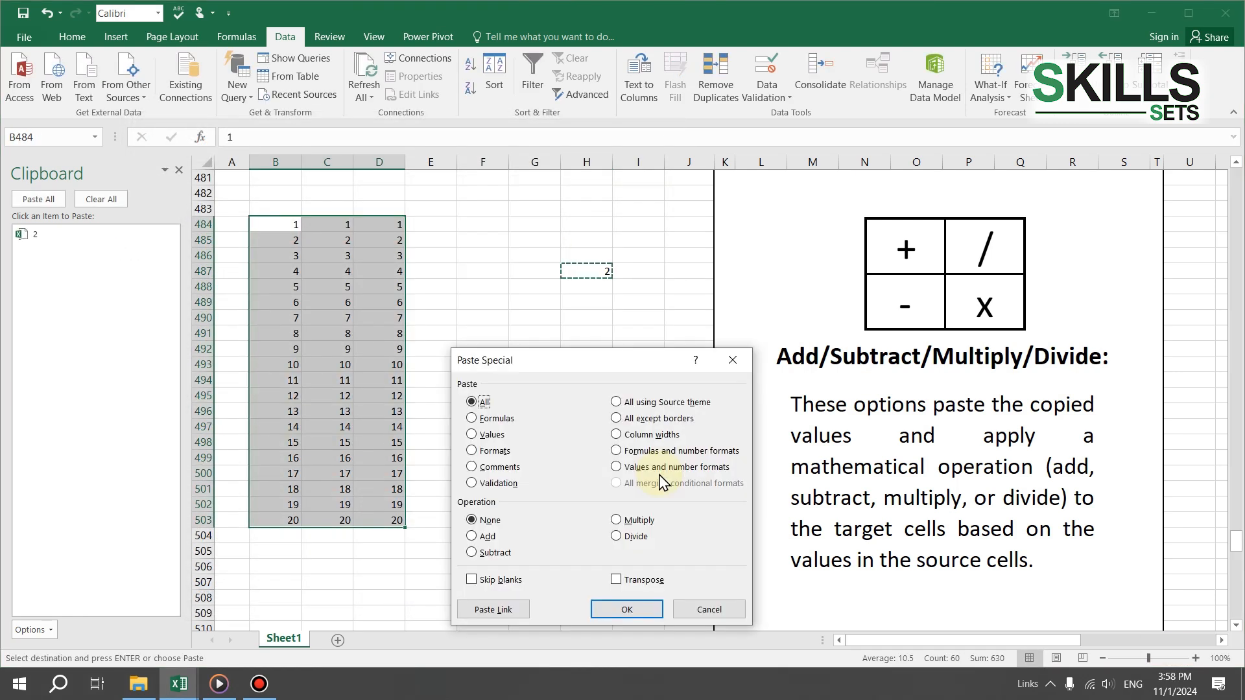
left_click(616, 520)
left_click(626, 609)
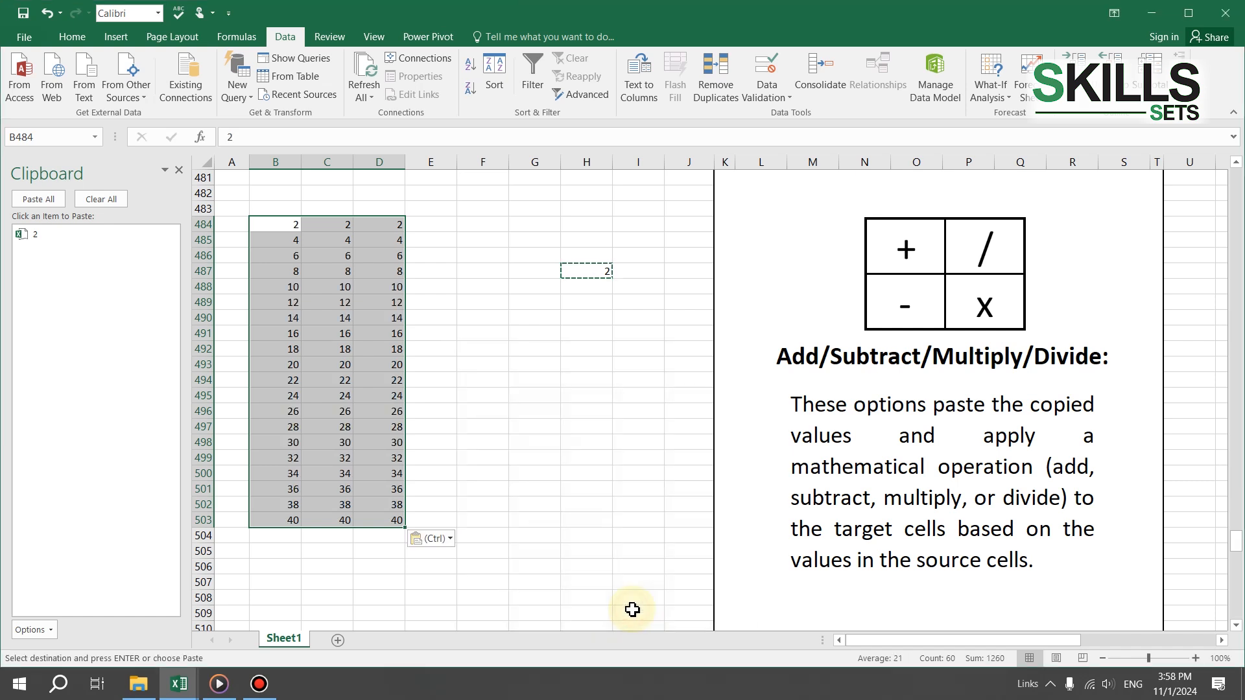
- Apply the current fill color to the multiplier cell H487
left_click(563, 457)
left_click(594, 271)
left_click(72, 37)
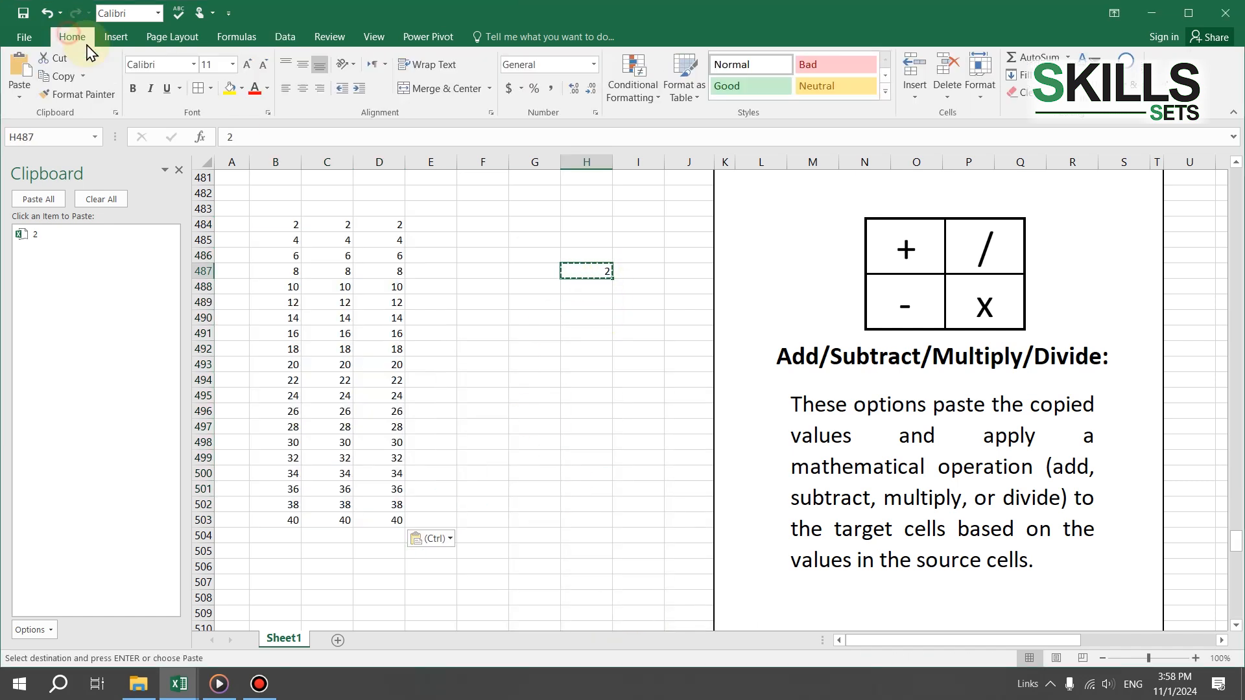
left_click(230, 89)
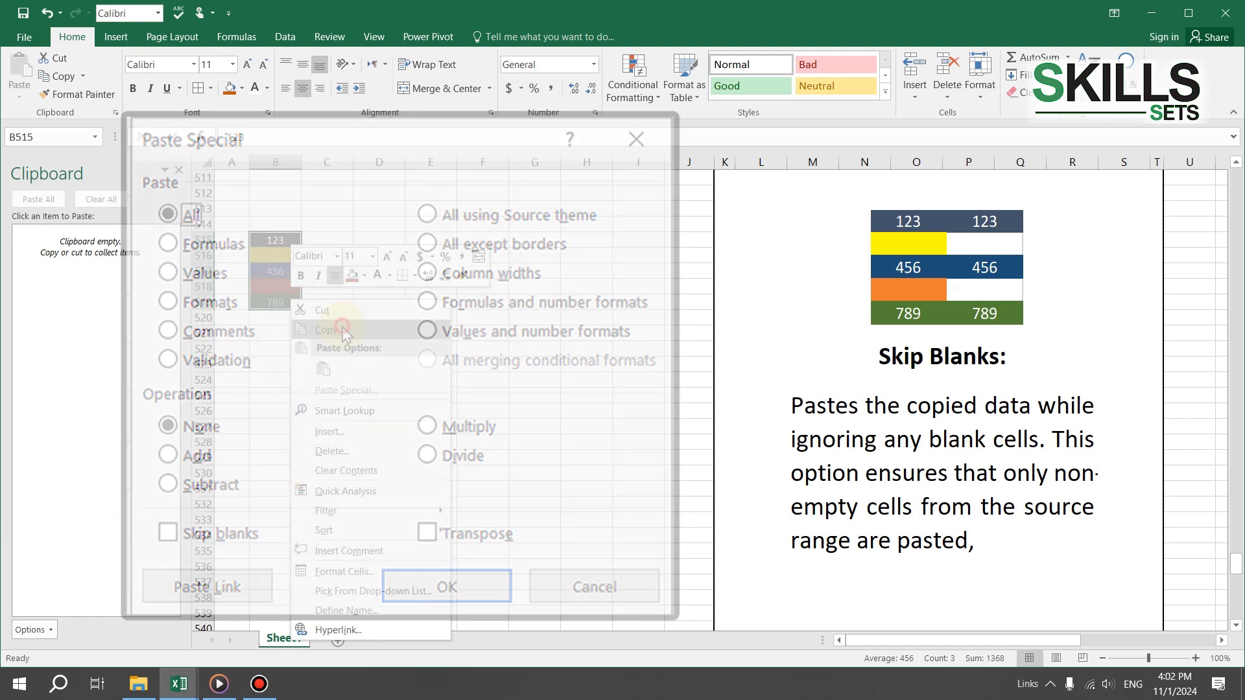
- Copy the colored cells B515:B519 and paste them at D515 with Skip Blanks enabled
left_click(342, 330)
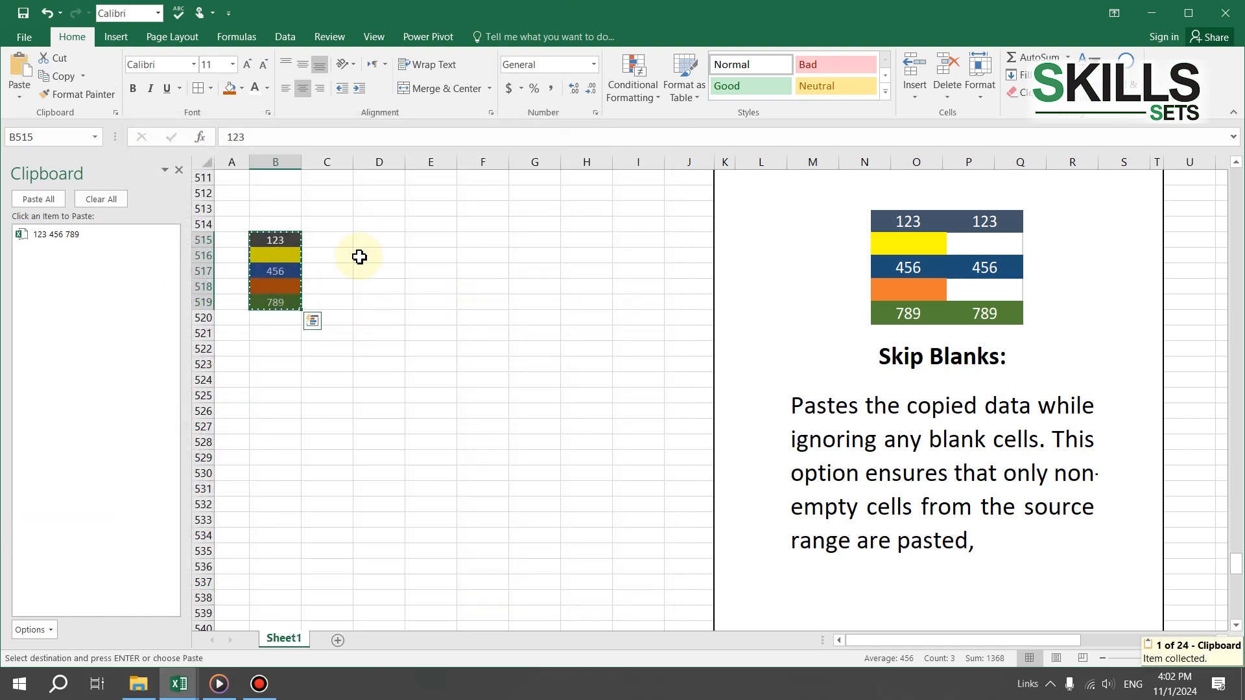
left_click(369, 241)
right_click(371, 243)
mouse_move(510, 333)
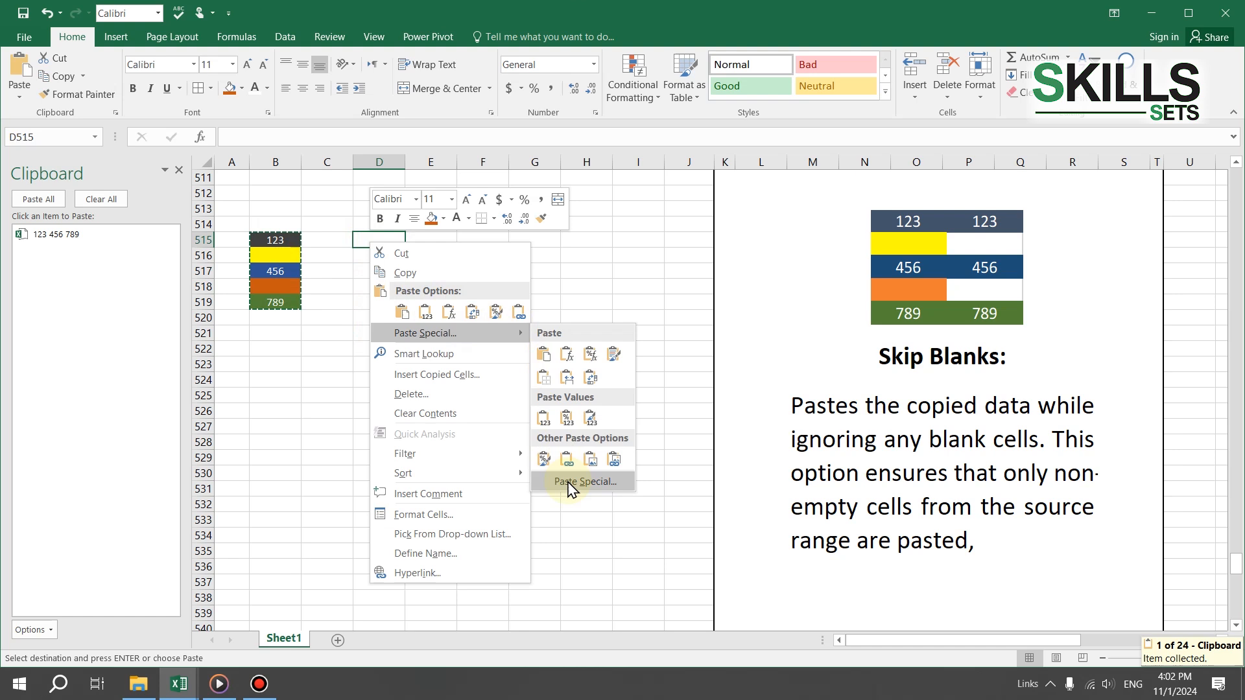
left_click(568, 485)
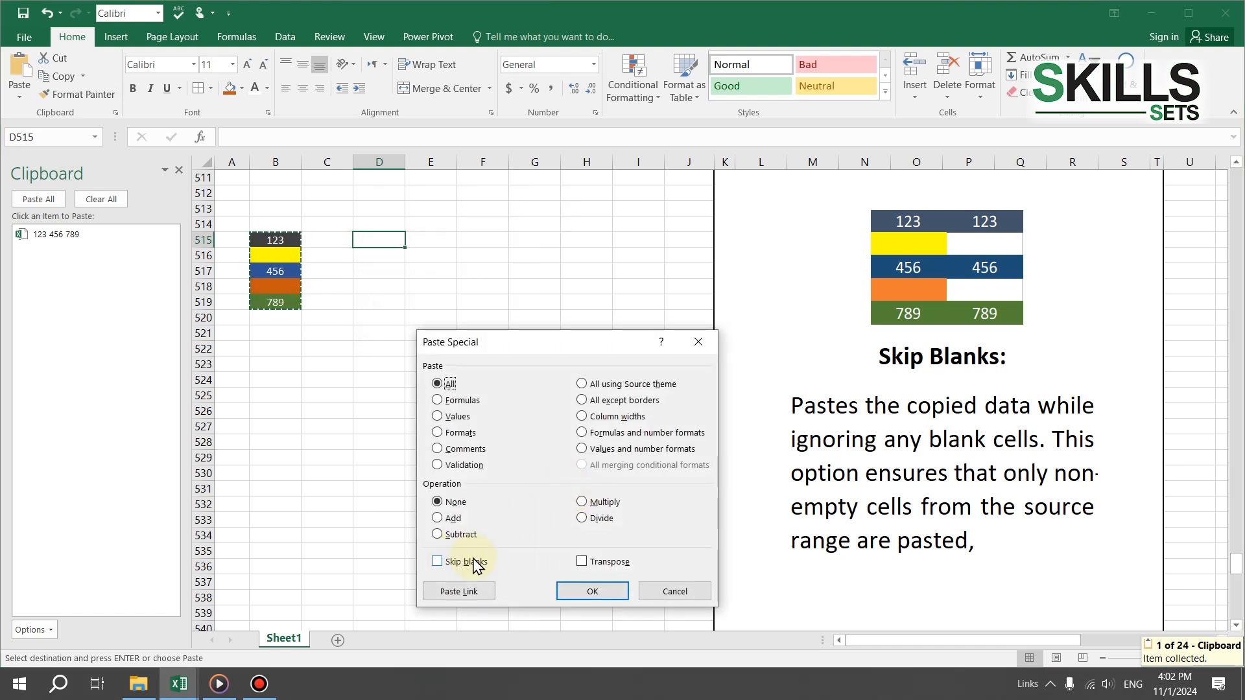
left_click(462, 562)
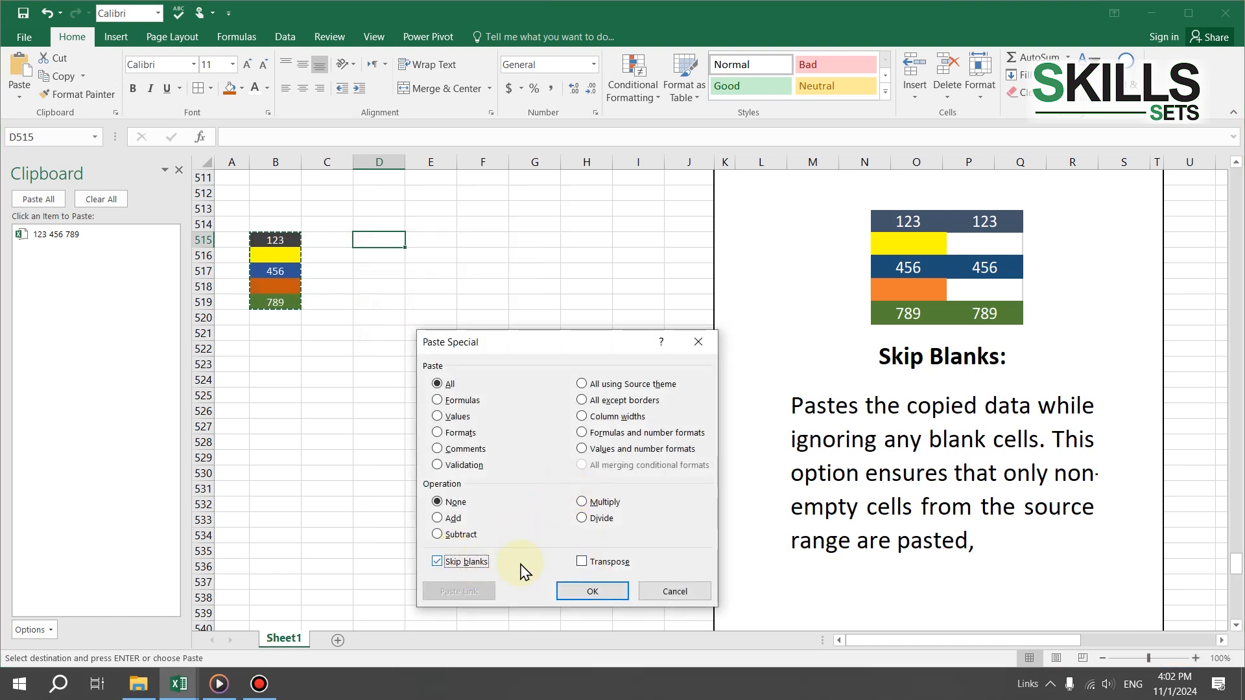
left_click(594, 590)
left_click(503, 488)
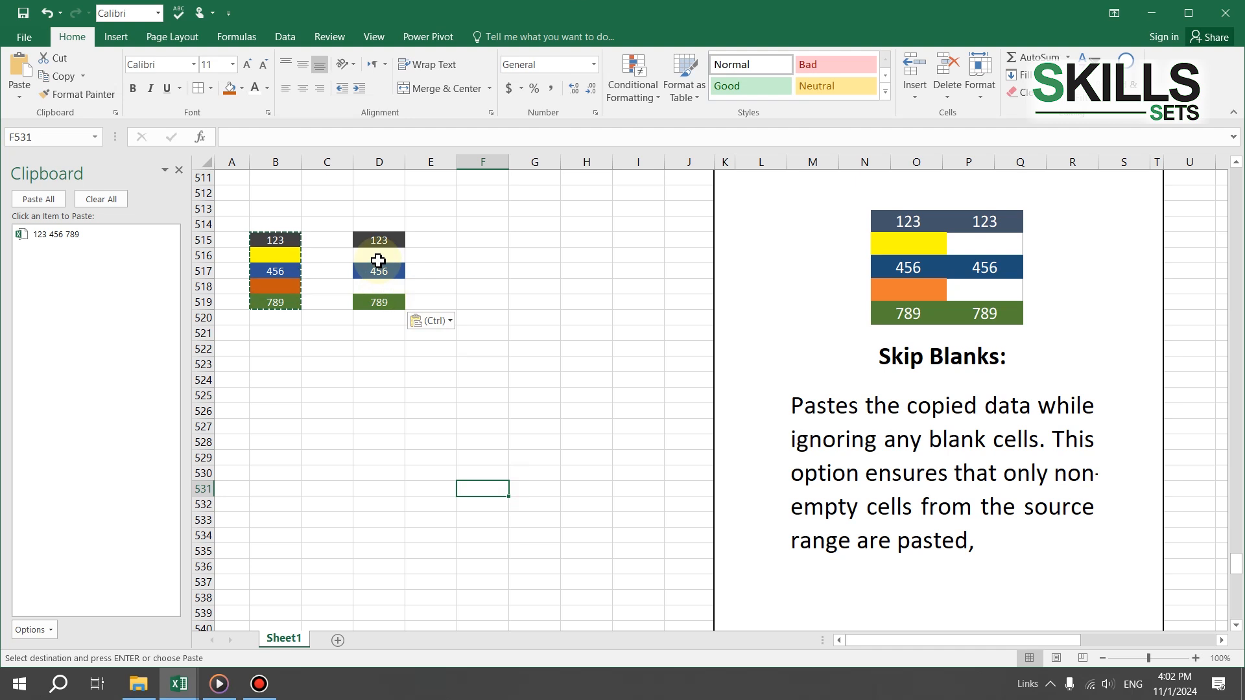
left_click(303, 395)
key("Escape")
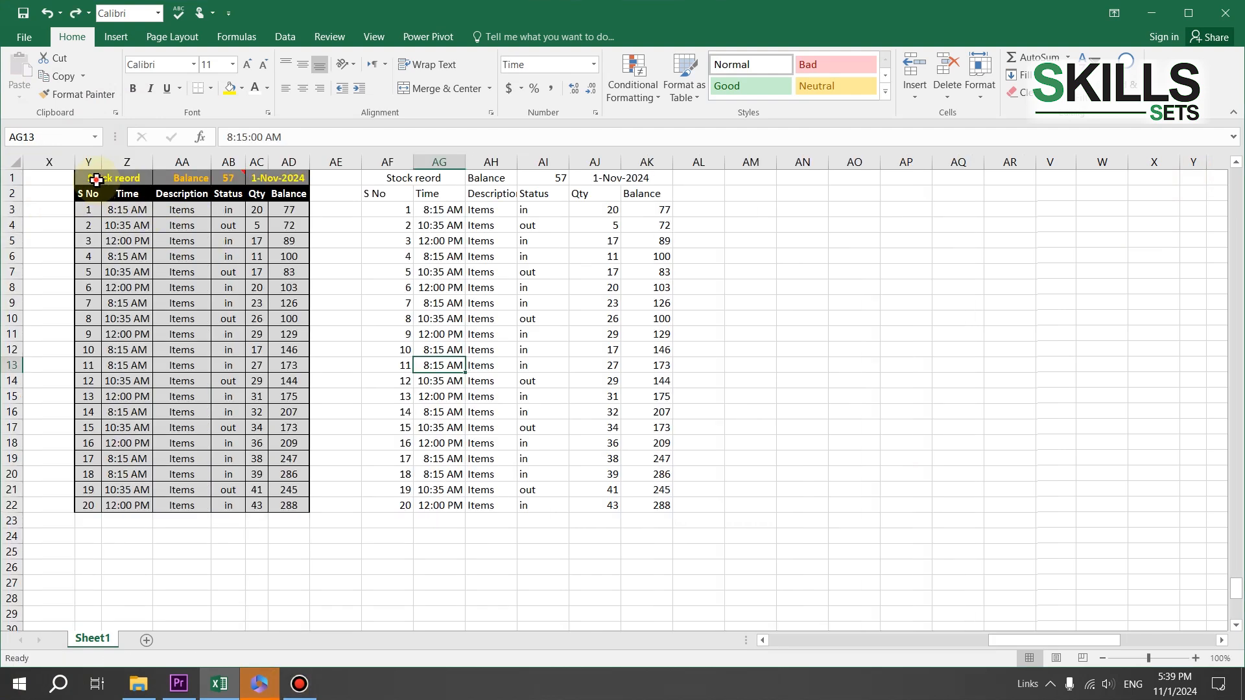
- Copy the formatting of the stock record Y1:AD22 onto the plain table AF1:AK22 with Format Painter
left_click_drag(89, 178, 264, 506)
left_click(55, 80)
left_click(65, 96)
left_click_drag(391, 178, 624, 513)
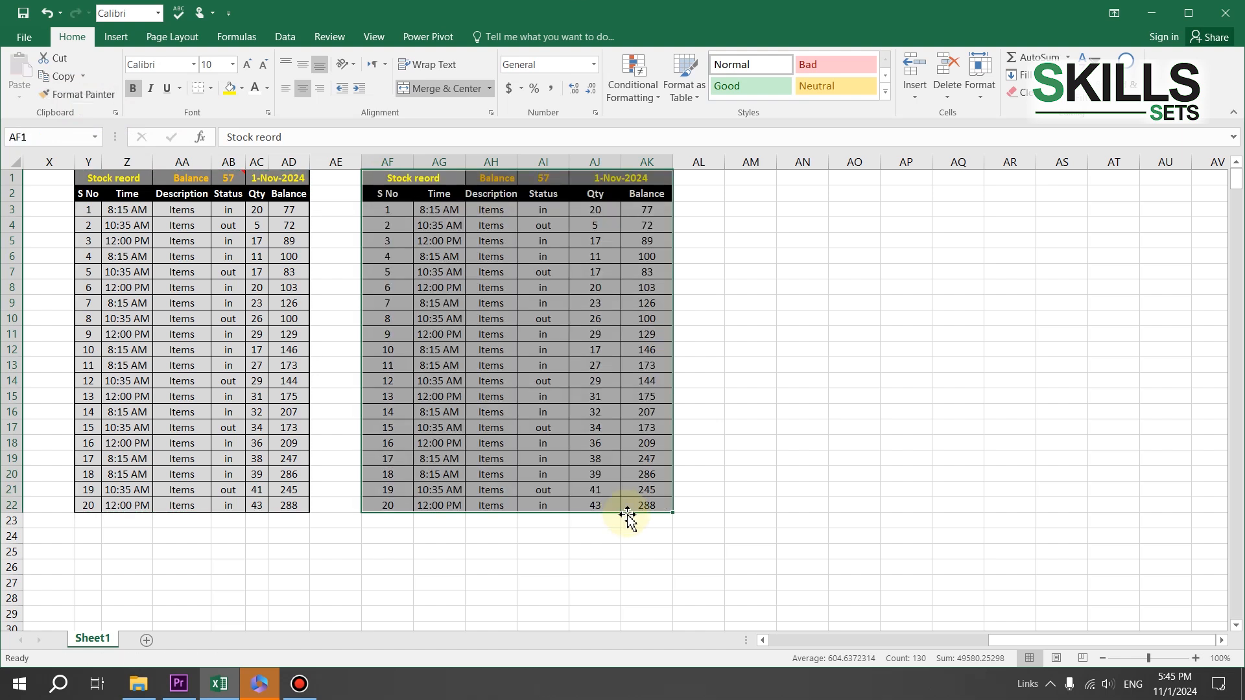
left_click(753, 470)
- Apply the formatting of Y1:AD22 to the empty cells starting at AM1 with Format Painter
mouse_move(127, 172)
left_mouse_down()
mouse_move(236, 328)
mouse_move(286, 501)
left_mouse_up()
left_click(84, 95)
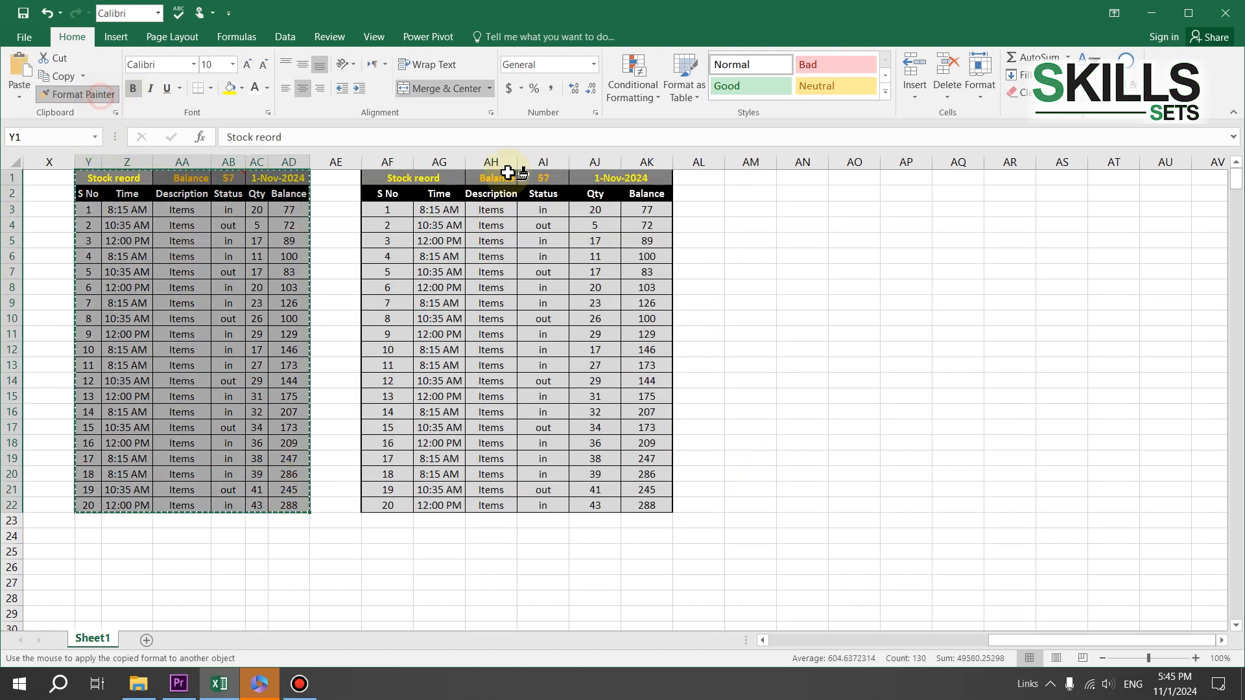
left_click(734, 179)
left_click(841, 304)
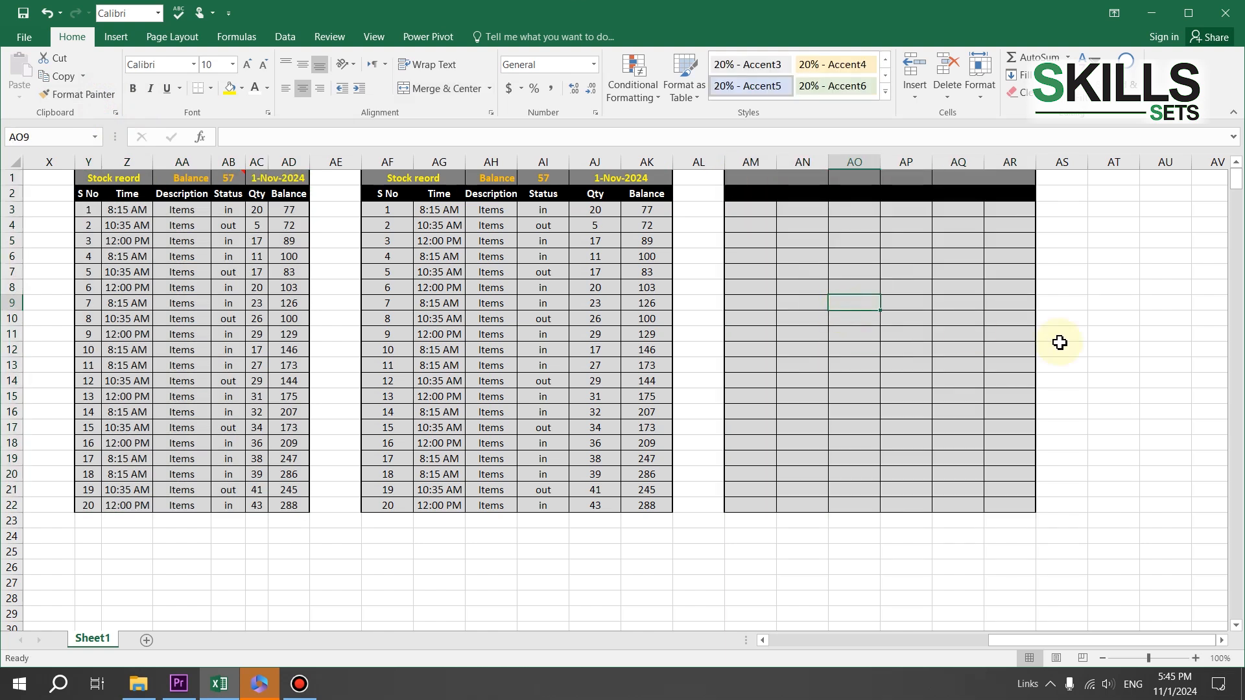
- Strip the formatting from AN9:AP15 and AN18:AO20 by painting the format of unformatted blank cells over them
left_click(572, 564)
left_click(52, 94)
left_click_drag(795, 301, 908, 399)
left_click(846, 550)
left_click(52, 94)
left_click_drag(796, 444, 852, 483)
- Paint the bordered grey format of AR19 over the cleared blocks and their surrounding cells
left_click(1010, 458)
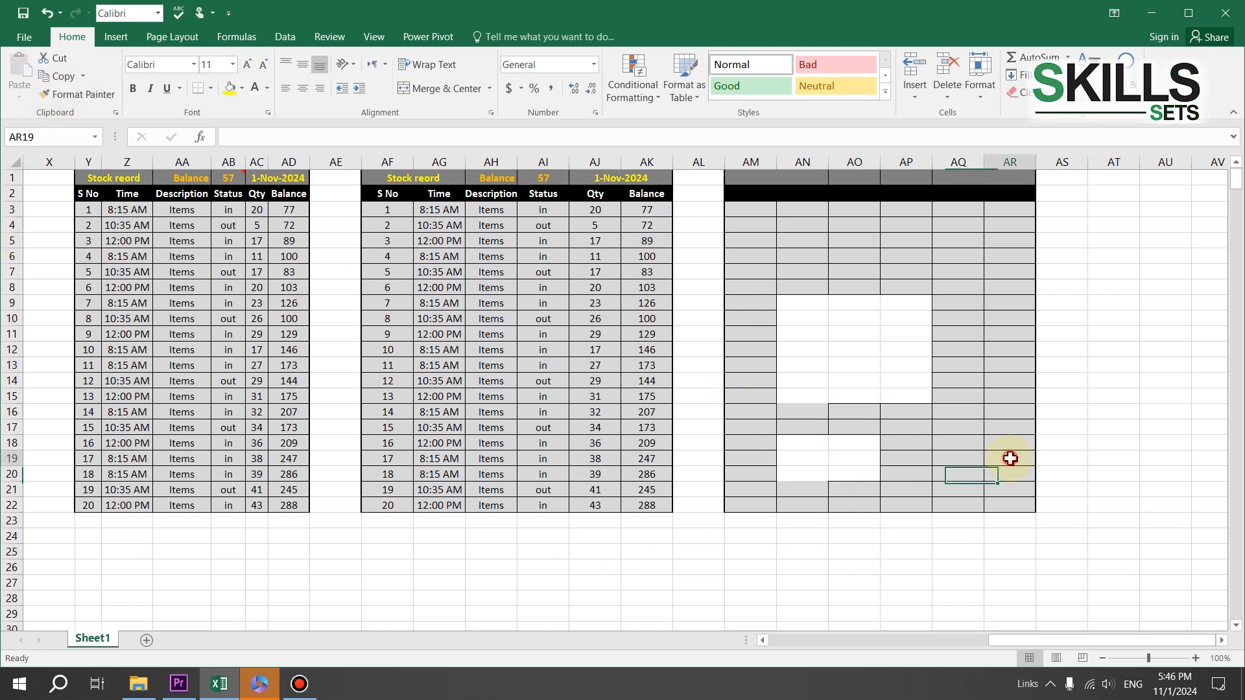
left_click(52, 94)
left_click_drag(746, 267, 940, 489)
left_click(971, 548)
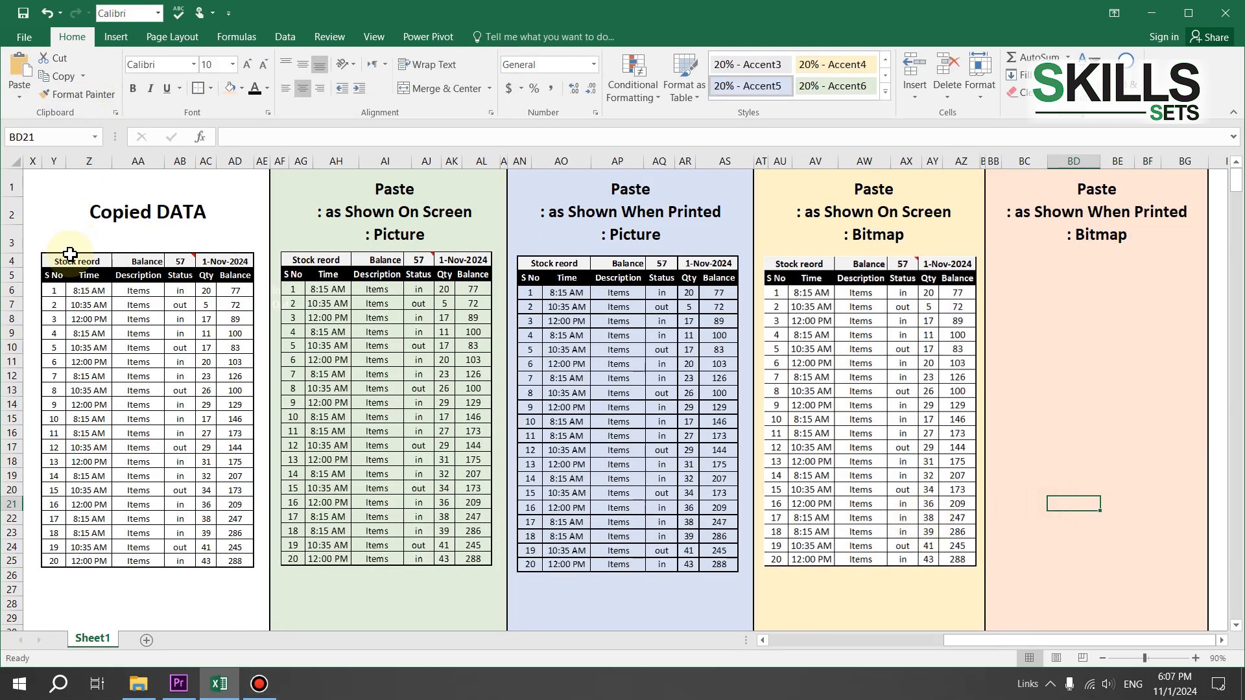
- Copy the stock record Y4:AD25 as a picture
left_click_drag(55, 259, 235, 561)
left_click(82, 77)
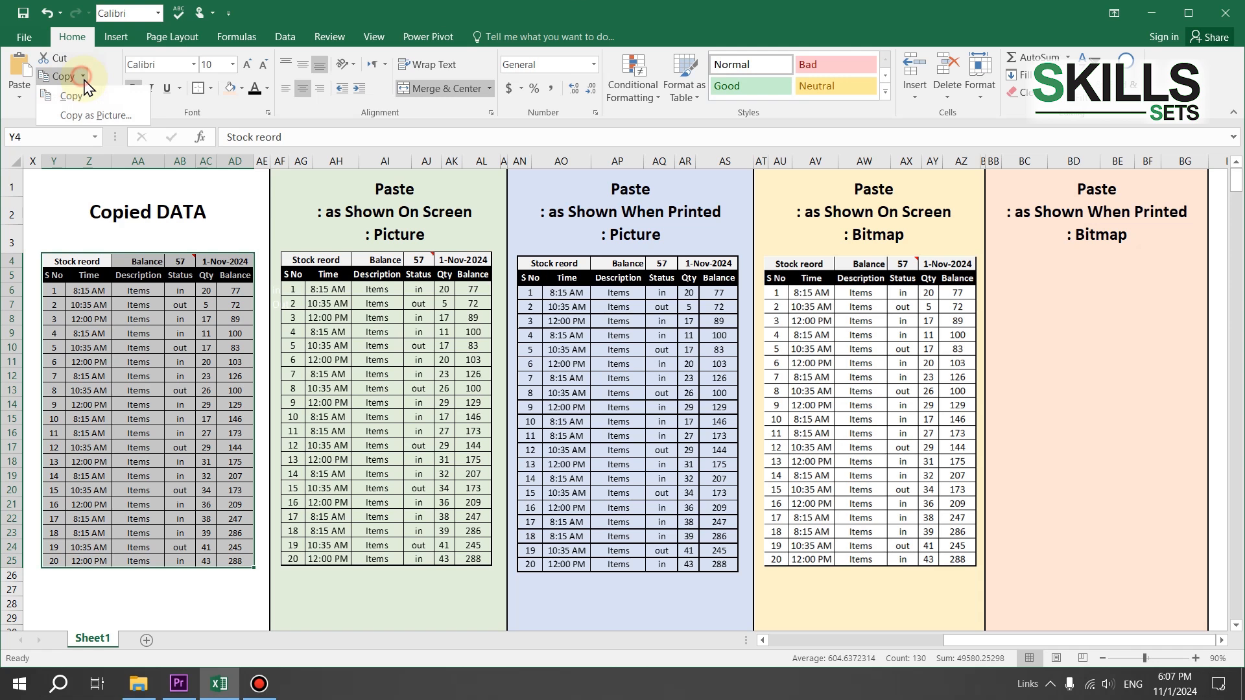
left_click(96, 115)
key("Down")
key("Up")
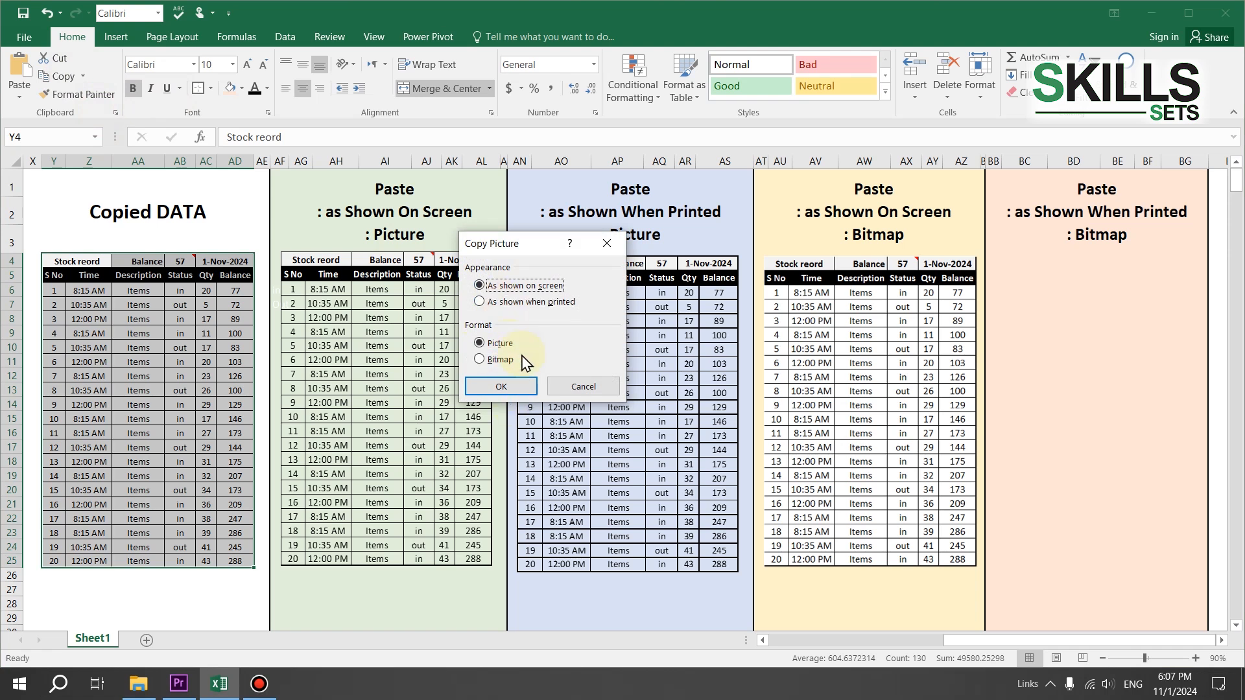
left_click(510, 387)
- Paste the copied picture into the "as Shown When Printed : Bitmap" section and resize it to fit the section's width
right_click(1014, 273)
left_click(1040, 342)
left_click_drag(1220, 585, 1192, 540)
left_click_drag(1128, 460, 1130, 456)
left_click(1129, 450)
left_click_drag(1191, 537, 1166, 538)
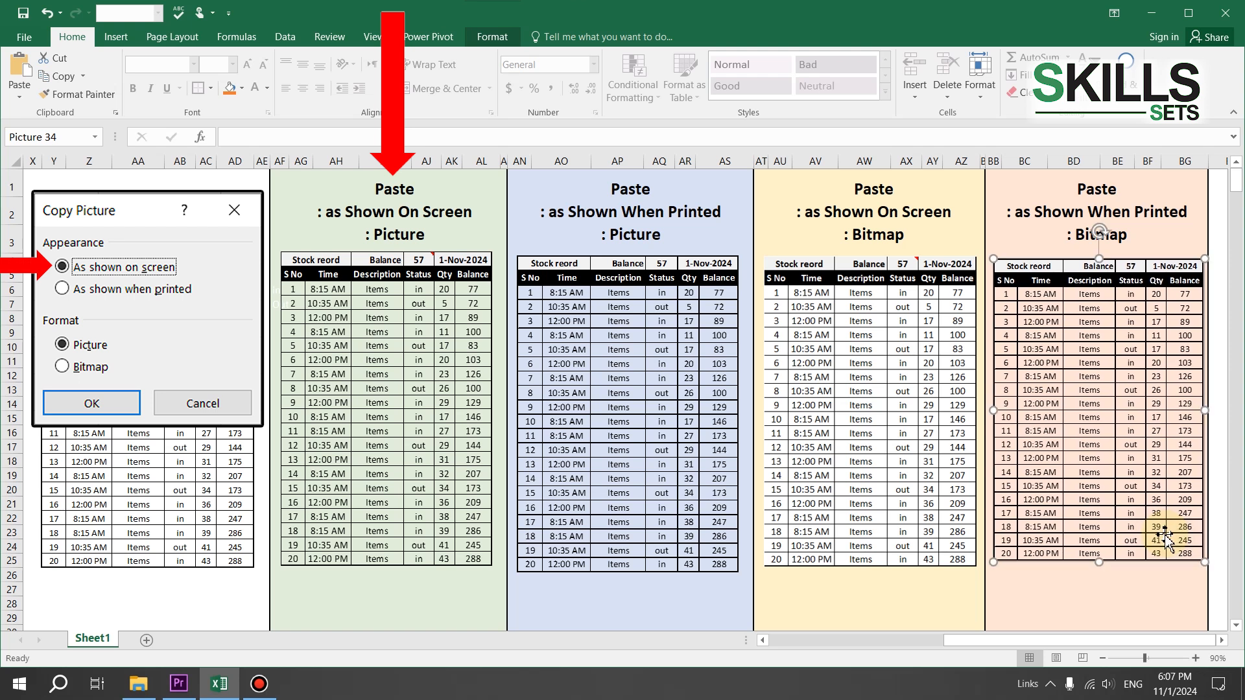
left_click(1096, 607)
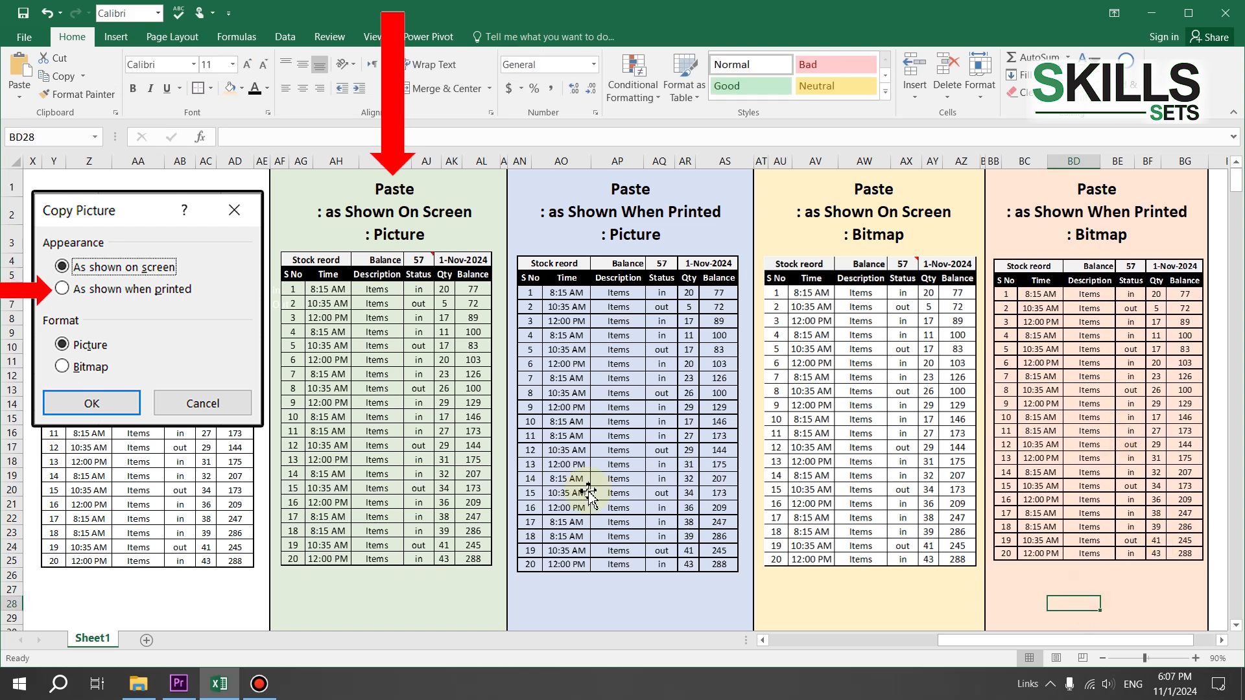